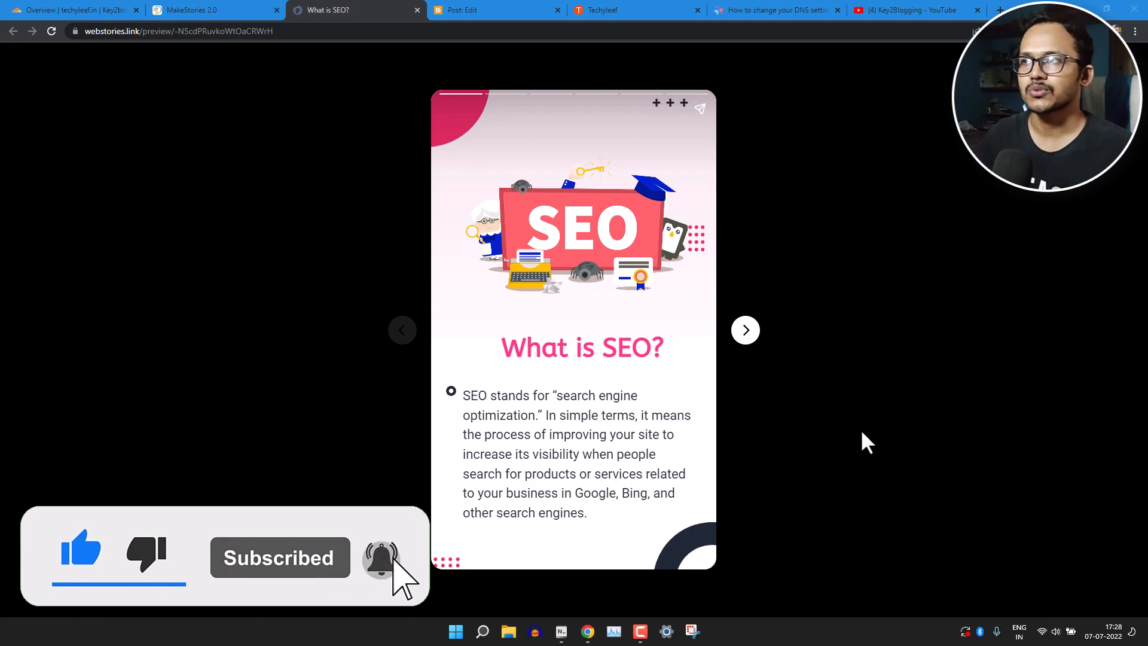
# Switch to the MakeStories story editor, return to its dashboard and show the workspace's connected domains.
pyautogui.click(909, 10)
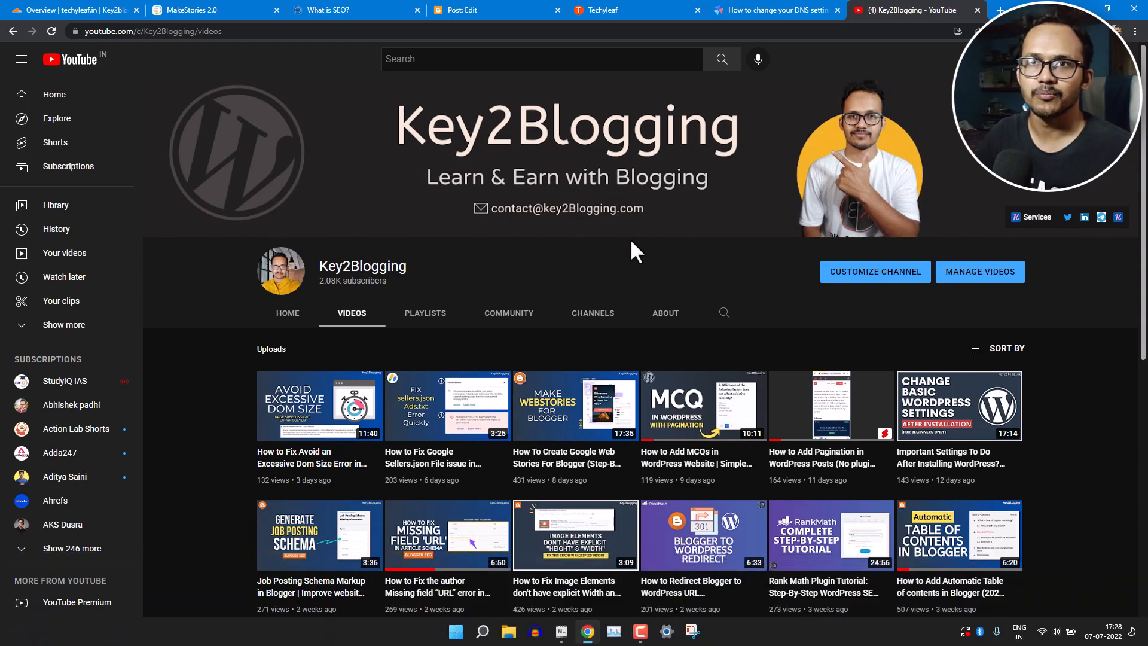
pyautogui.click(220, 10)
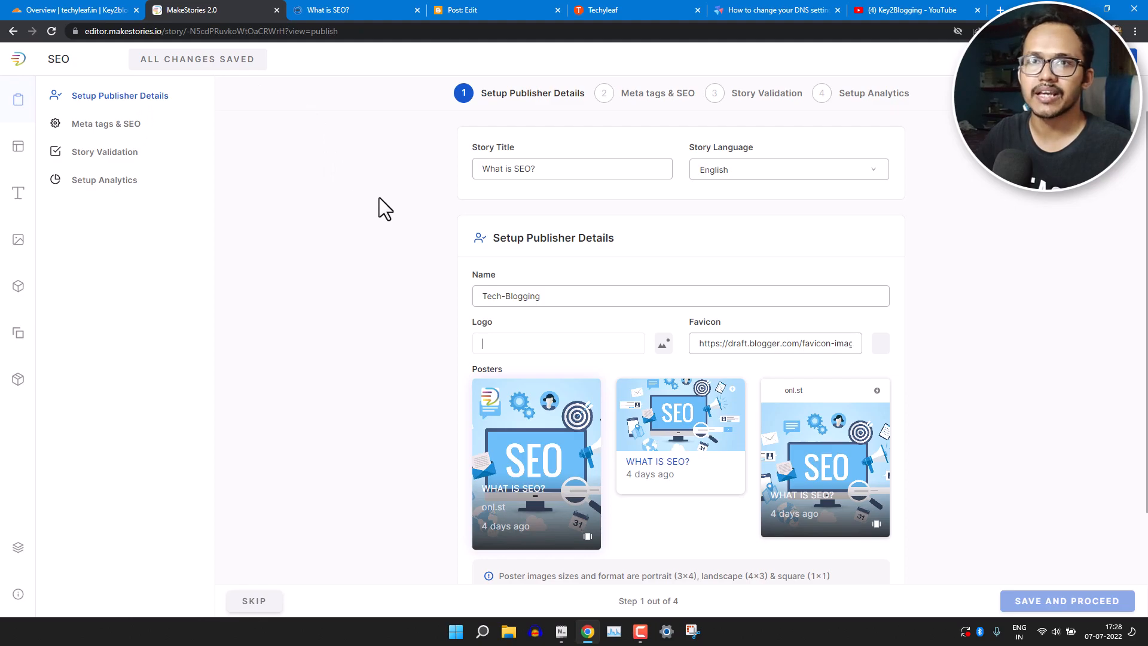
pyautogui.click(18, 60)
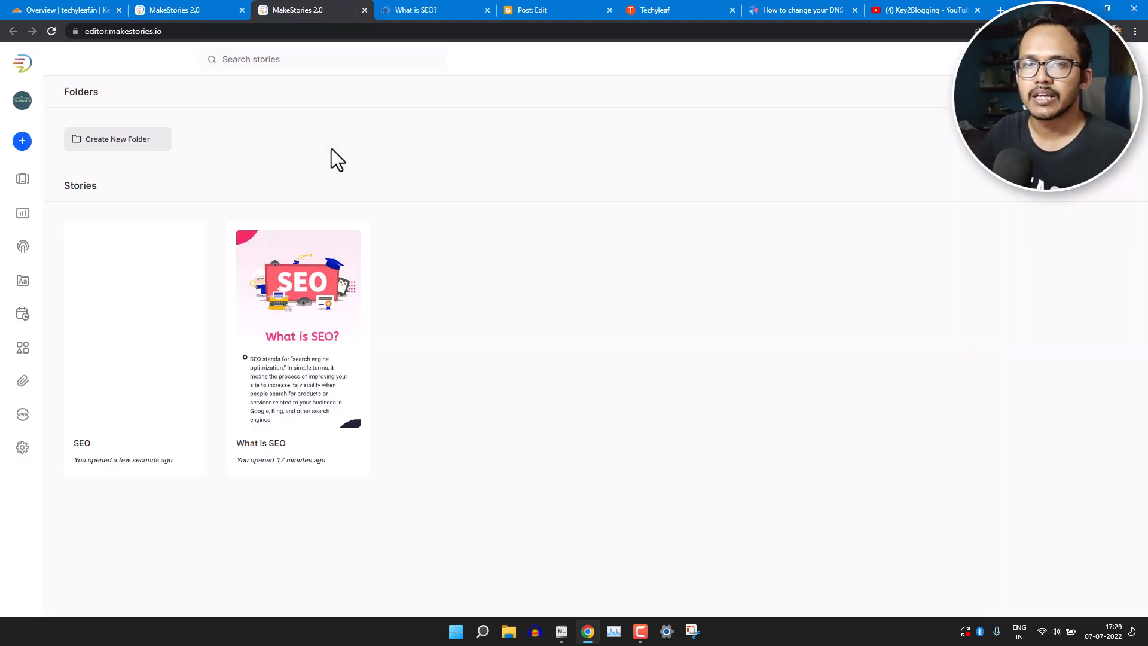
pyautogui.moveTo(20, 426)
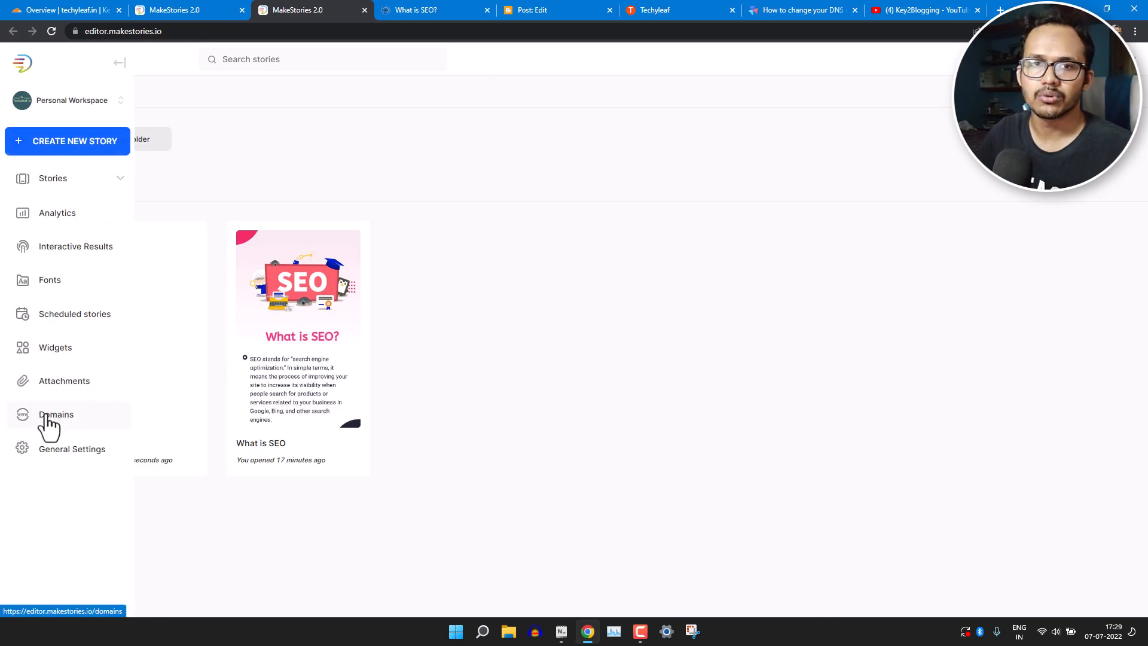
pyautogui.click(68, 420)
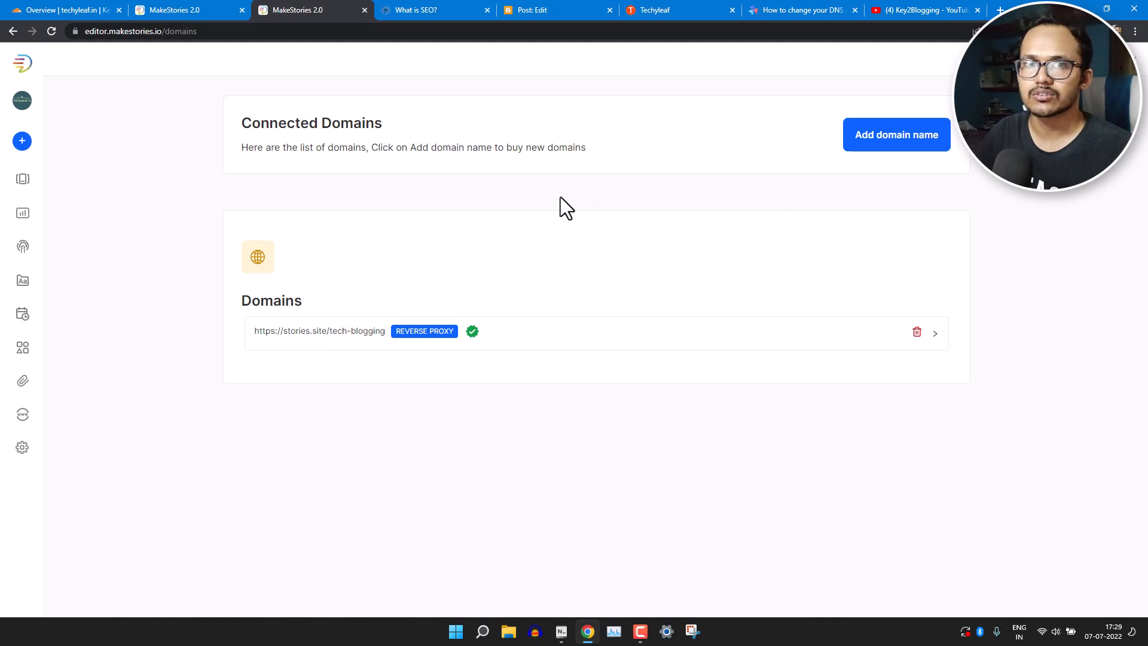
# Add techyleaf.in as a new domain and proceed to its domain setup.
pyautogui.click(921, 145)
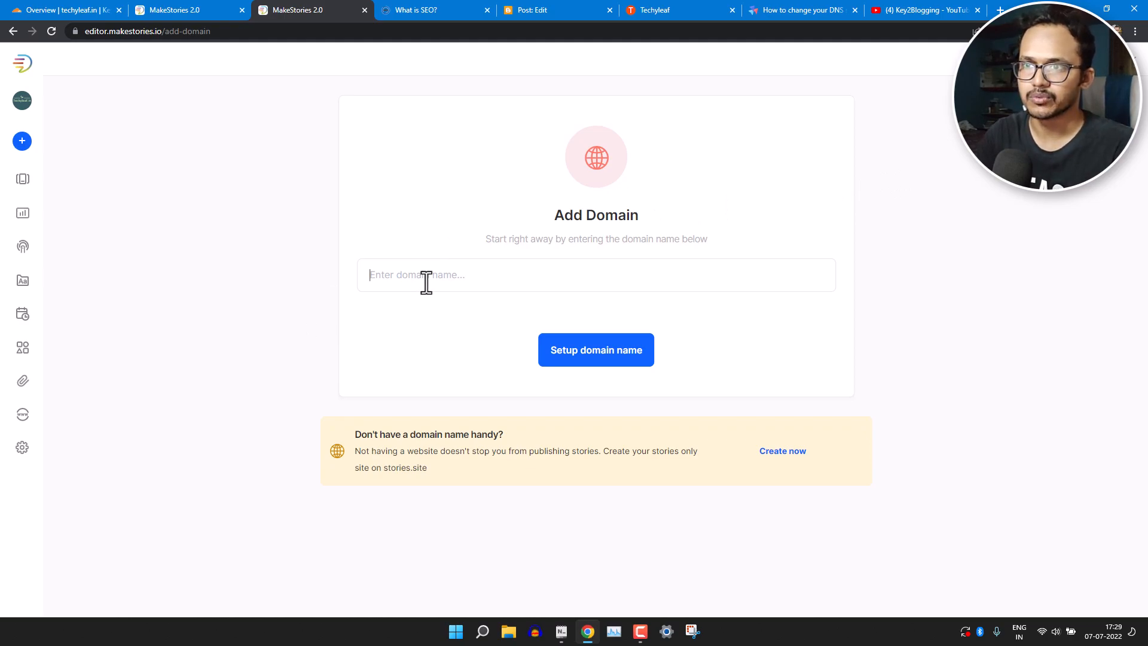
pyautogui.write('techy')
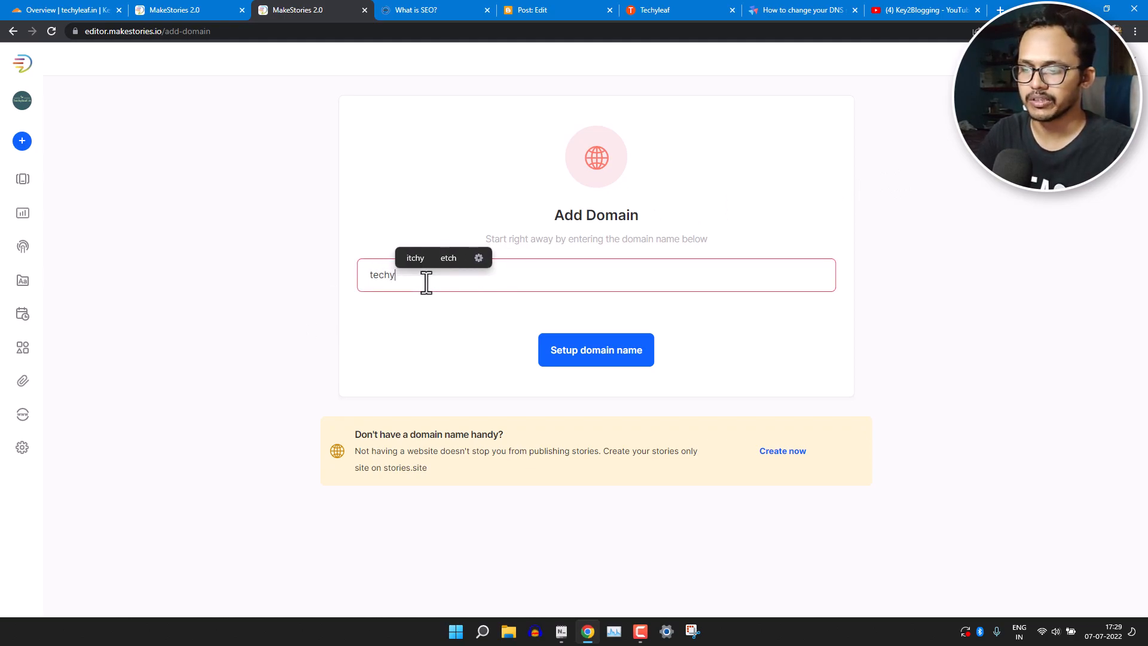
pyautogui.write('leaf.in')
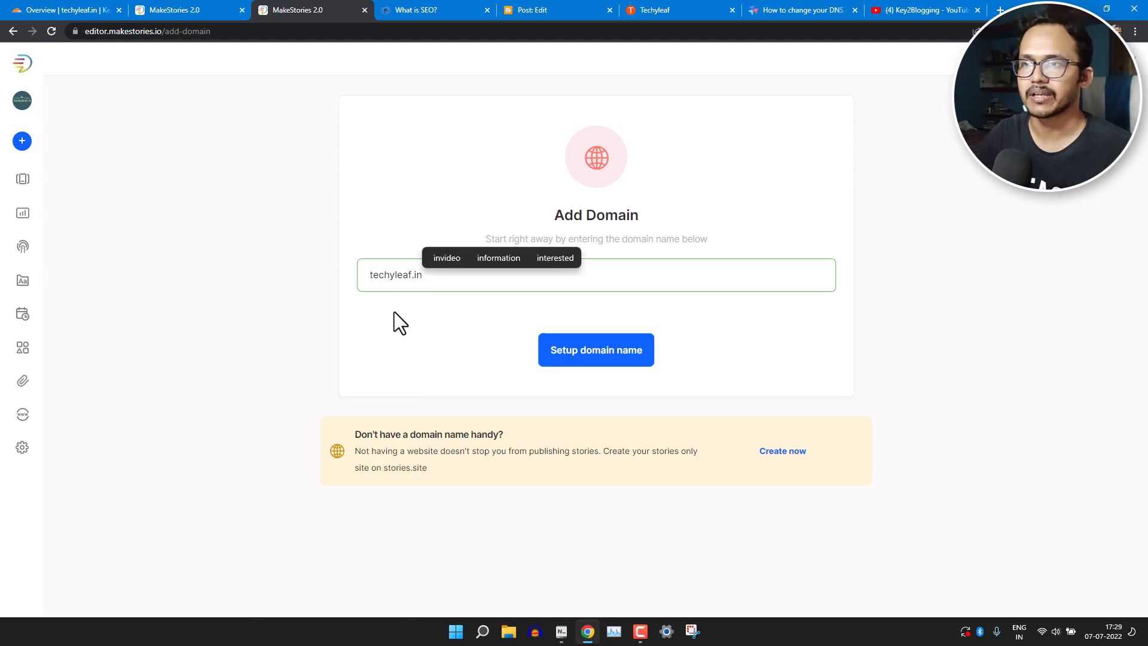
pyautogui.click(622, 358)
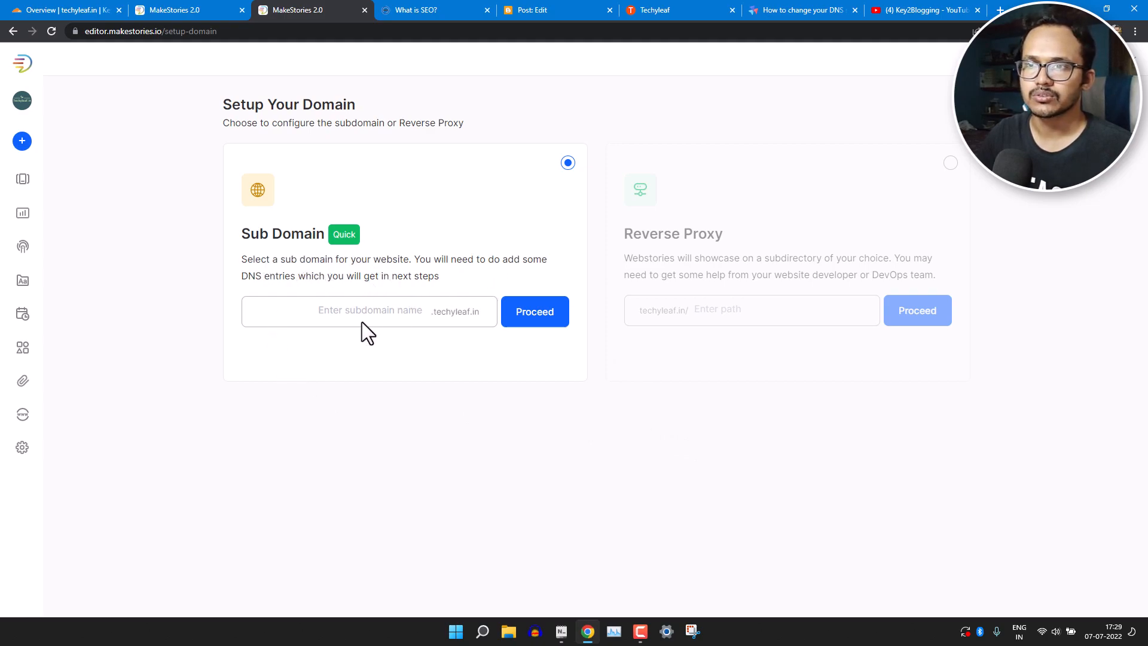
# Configure the sub domain option with the name webstories for techyleaf.in and generate its DNS entries.
pyautogui.click(421, 315)
pyautogui.write('we')
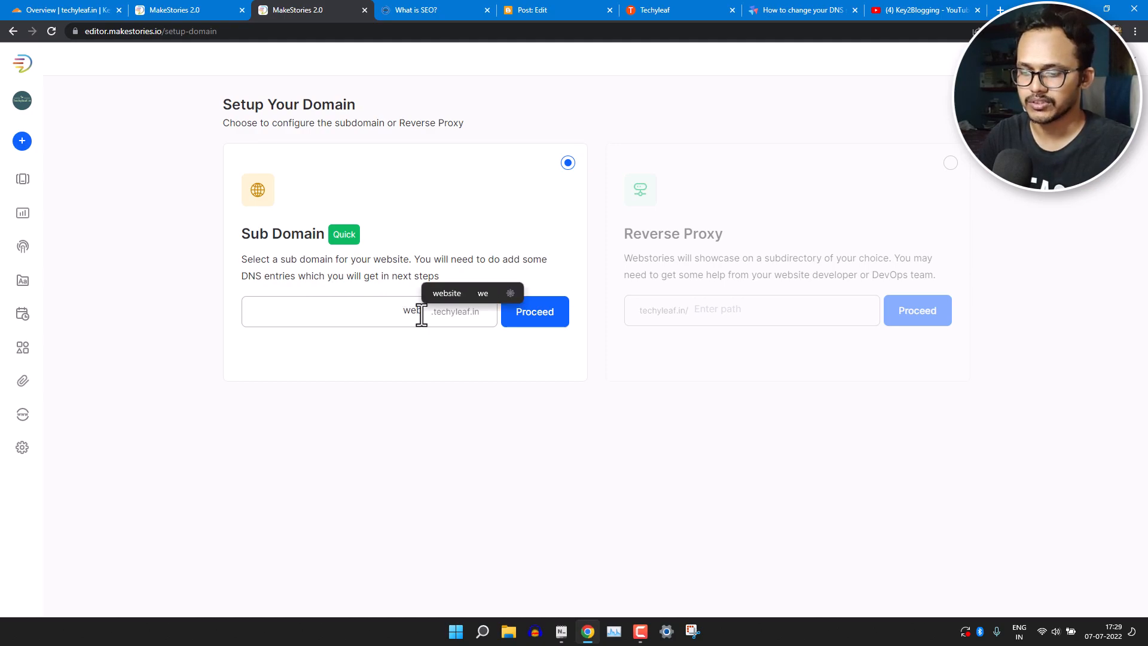
pyautogui.write('bstories')
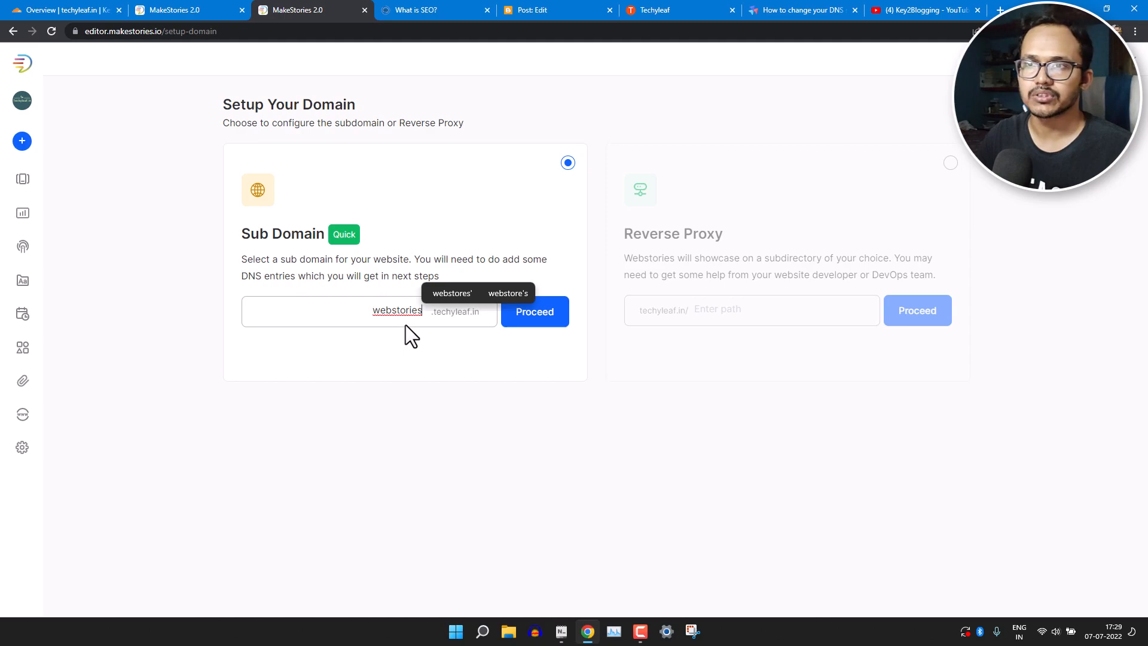
pyautogui.click(406, 328)
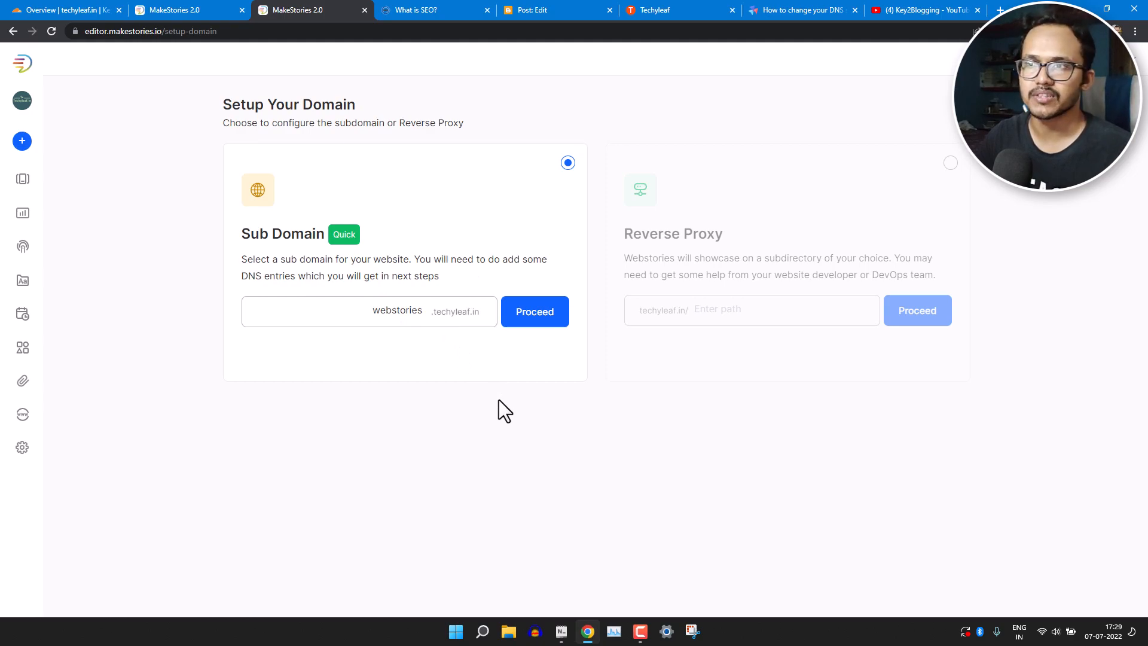
pyautogui.click(534, 316)
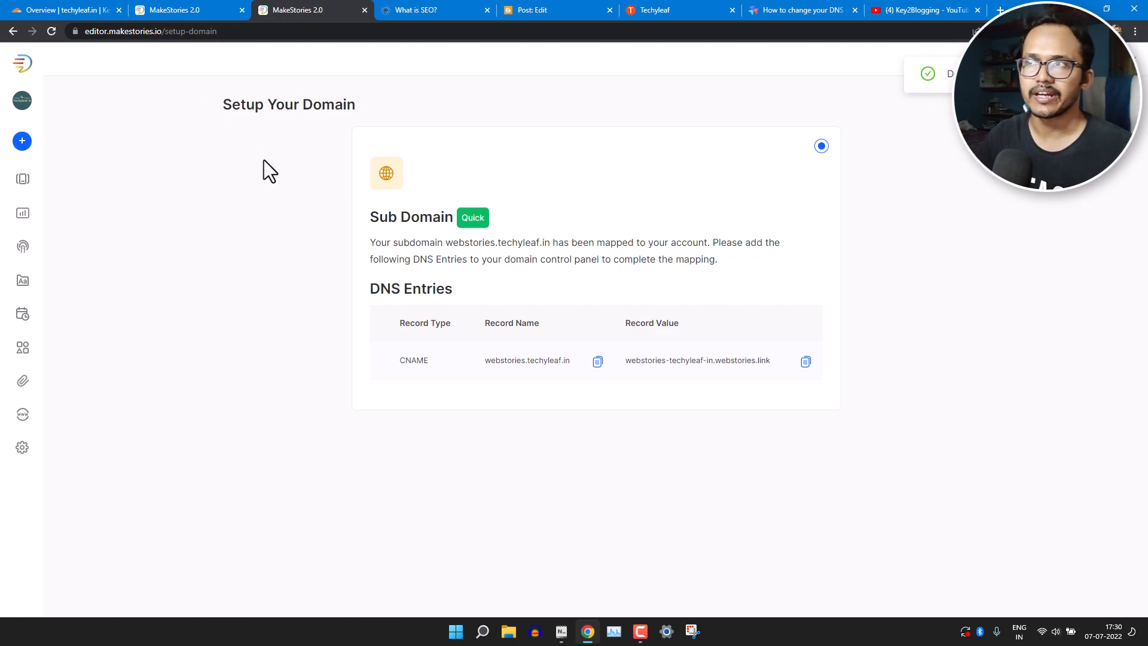
# Read through the Rocketspark support article on changing DNS settings in a GoDaddy account.
pyautogui.click(781, 14)
pyautogui.scroll(-2, 592, 442)
pyautogui.scroll(-3, 592, 443)
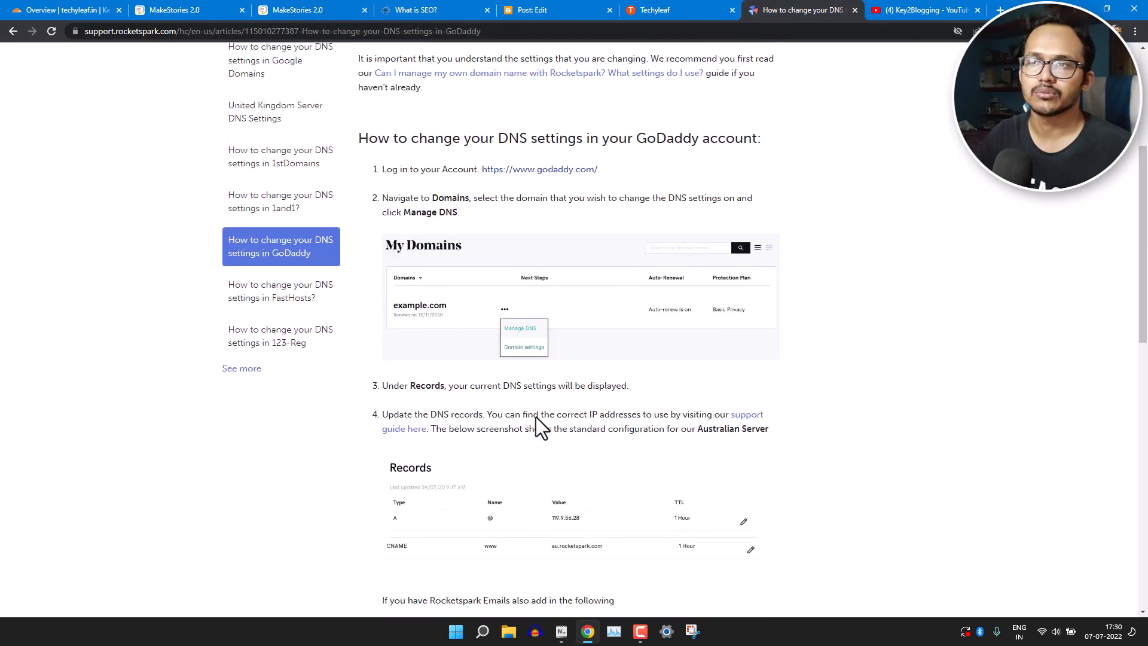
pyautogui.scroll(-4, 548, 306)
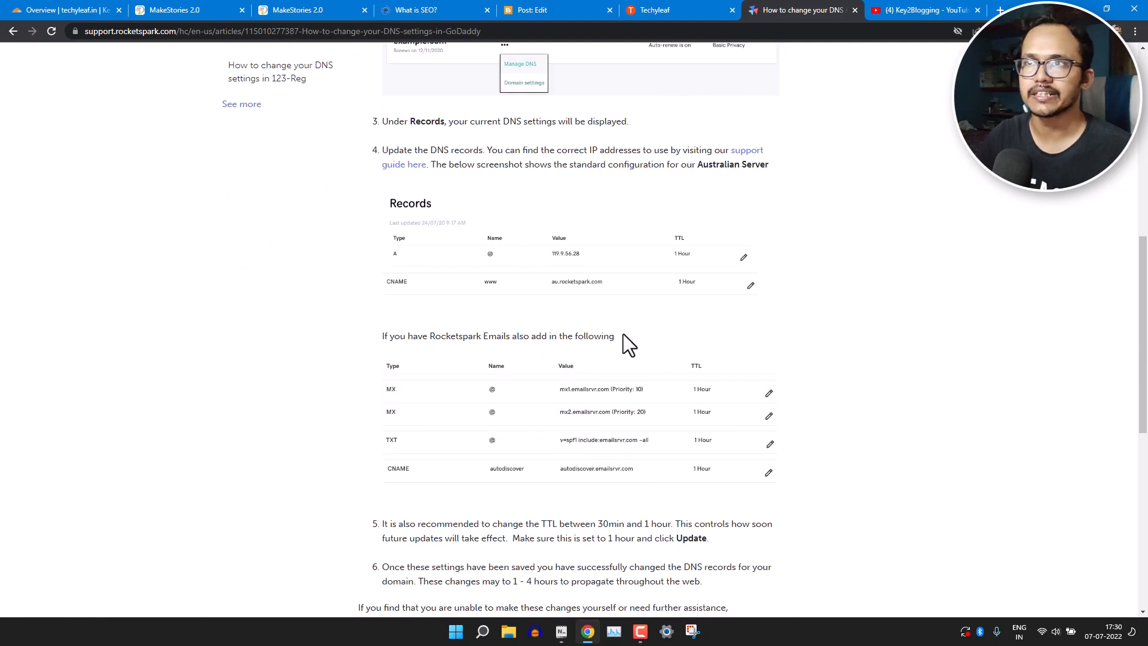
pyautogui.scroll(9, 623, 334)
# Switch to Cloudflare and start a new DNS record for techyleaf.in with the type CNAME.
pyautogui.click(80, 13)
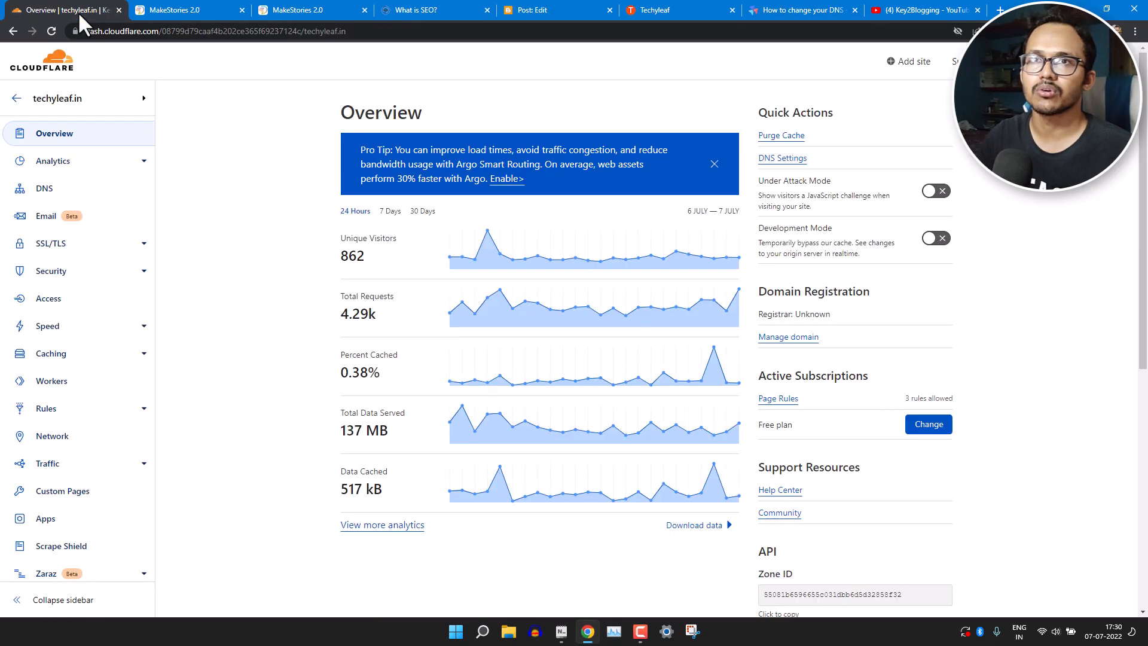
pyautogui.click(52, 191)
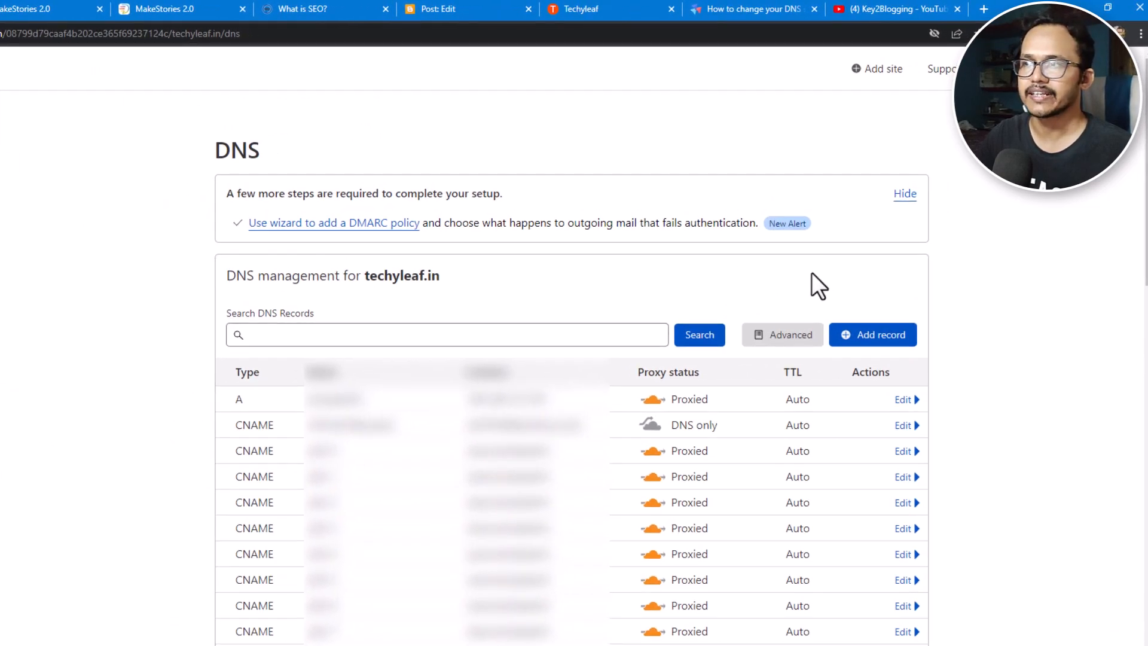
pyautogui.click(885, 335)
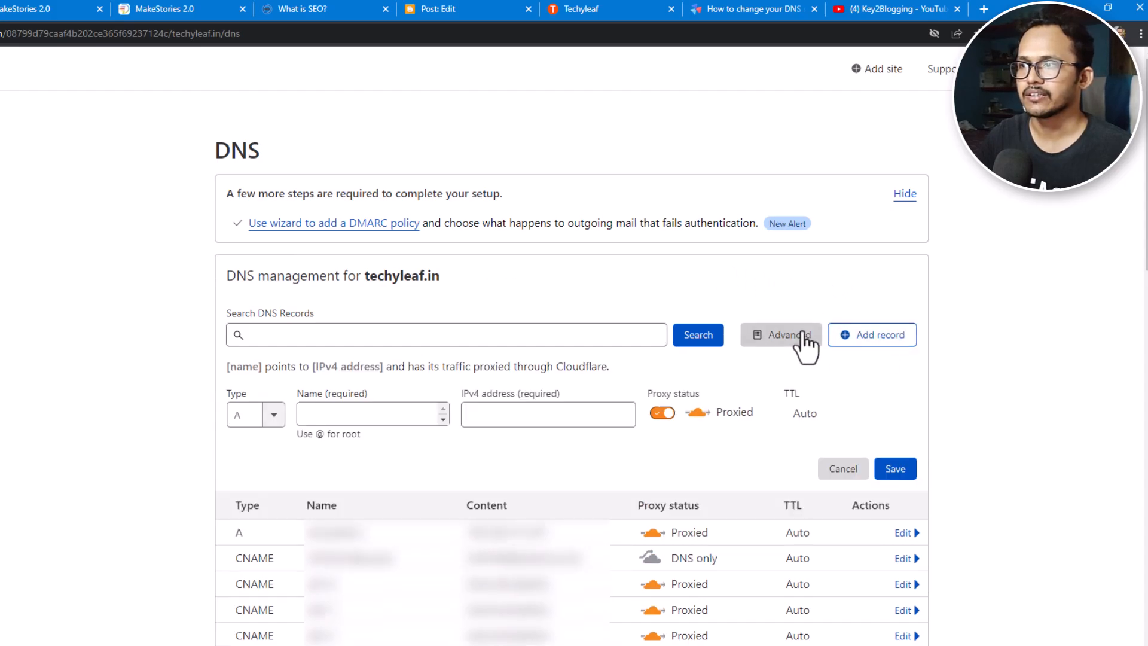
pyautogui.click(273, 418)
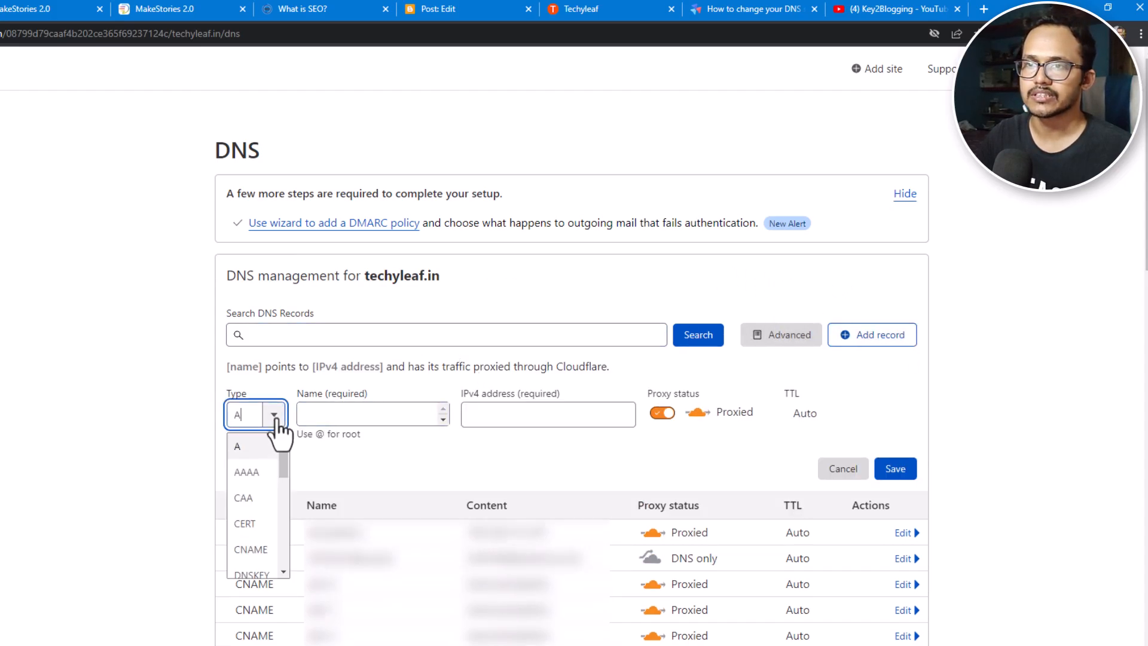
pyautogui.click(258, 549)
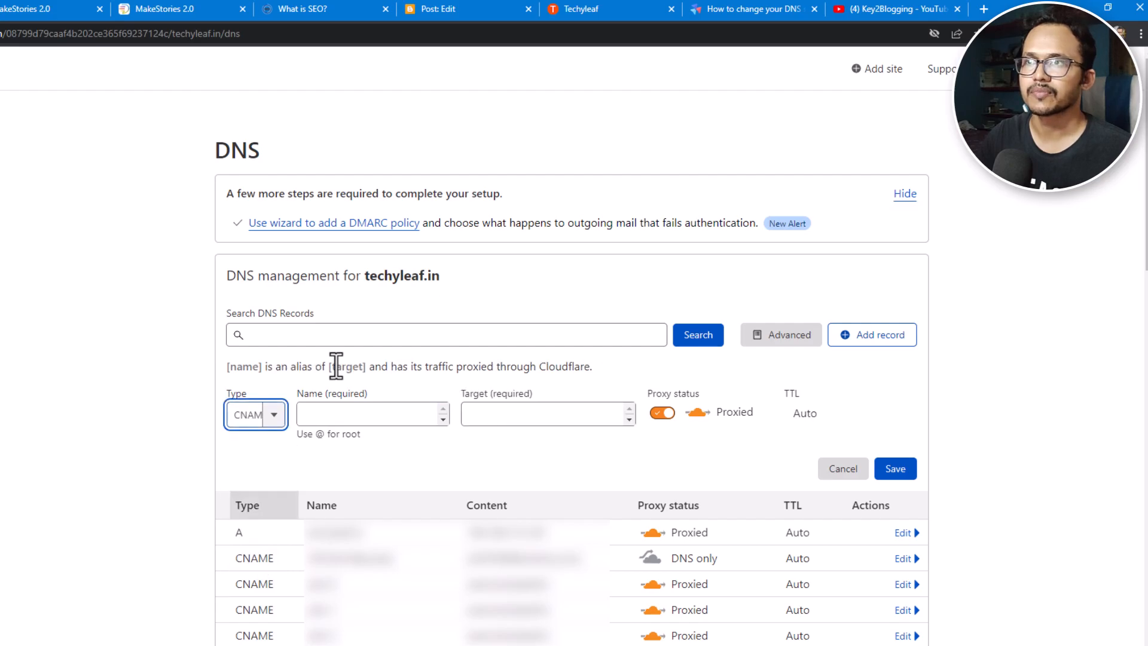
# Copy the record name webstories.techyleaf.in from MakeStories into the new CNAME record's name in Cloudflare.
pyautogui.click(185, 10)
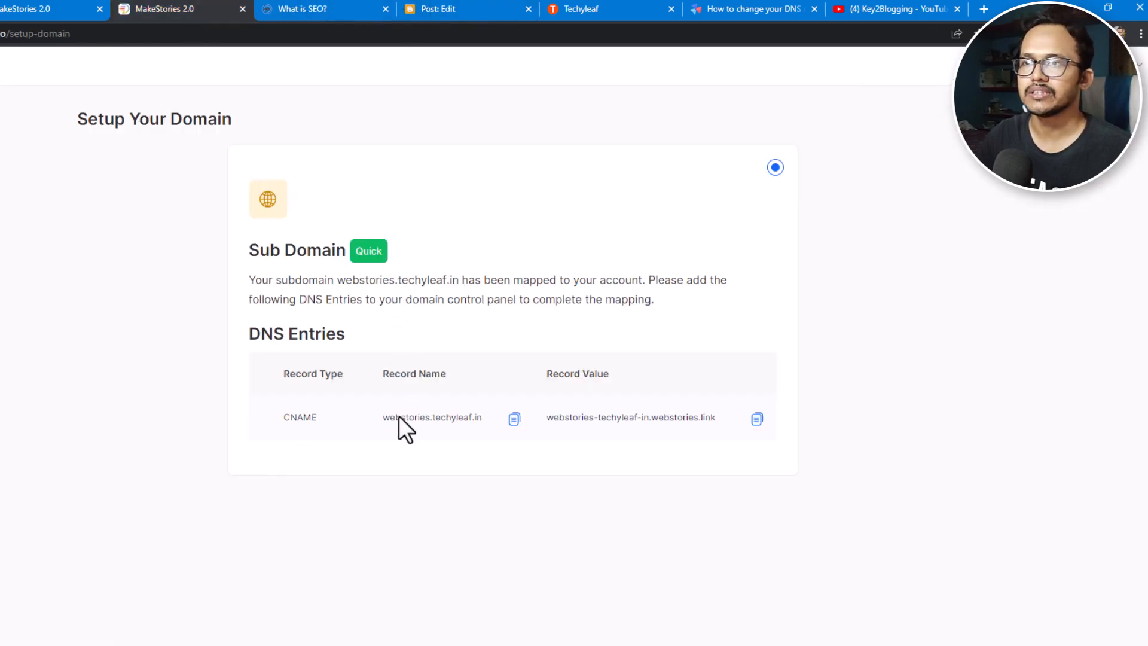
pyautogui.click(514, 420)
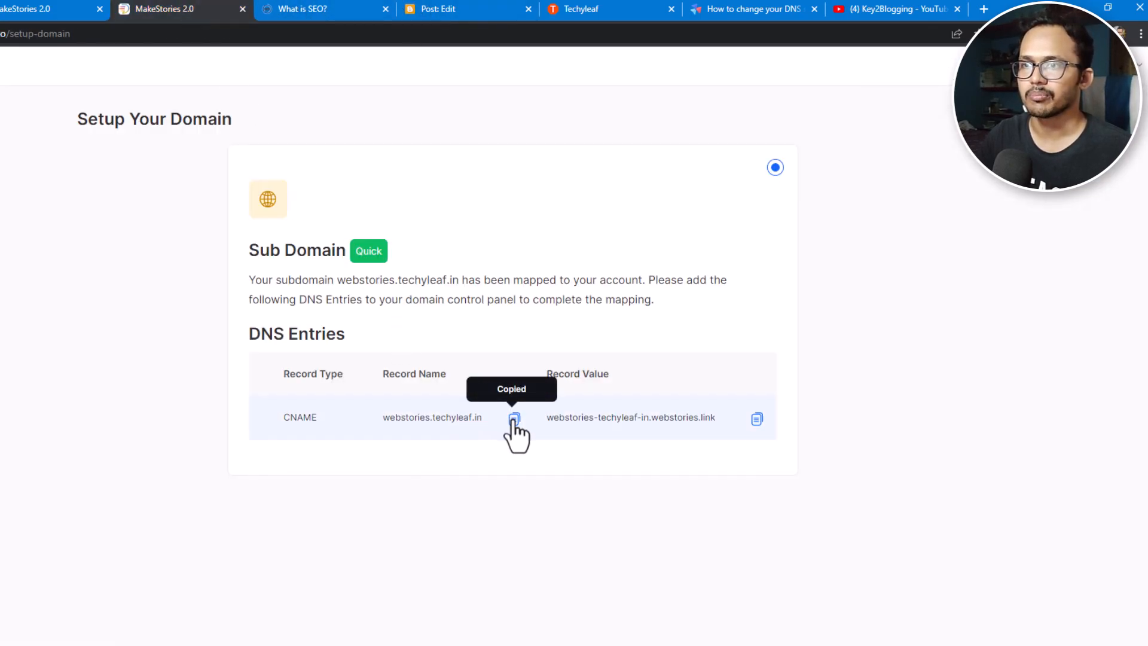
pyautogui.click(1, 9)
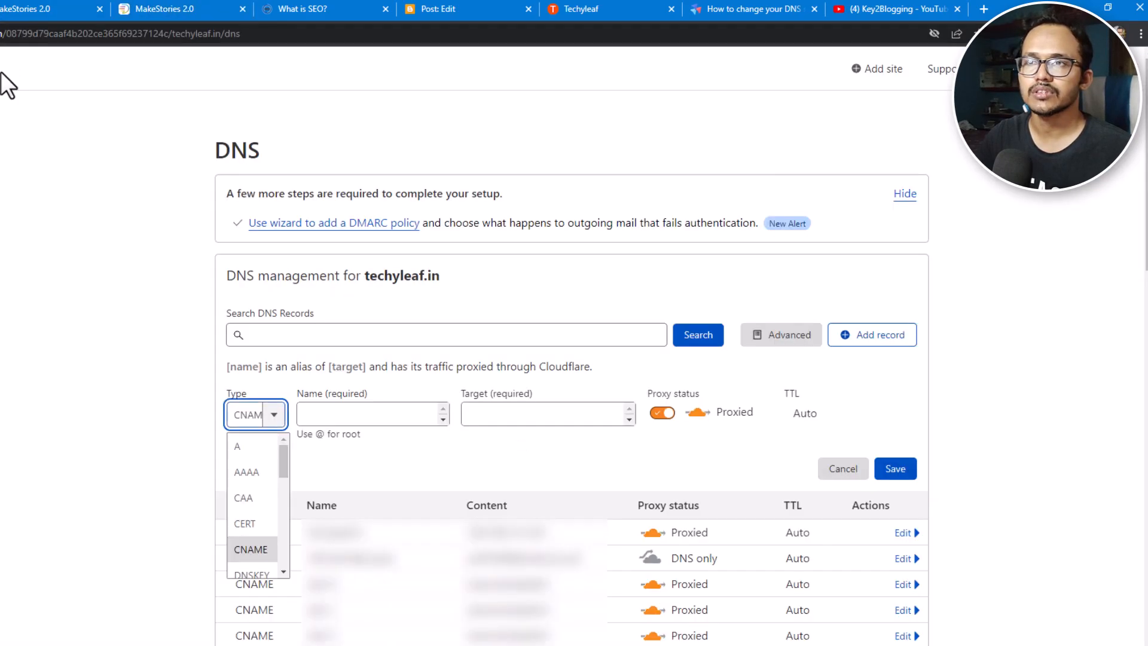
pyautogui.click(345, 414)
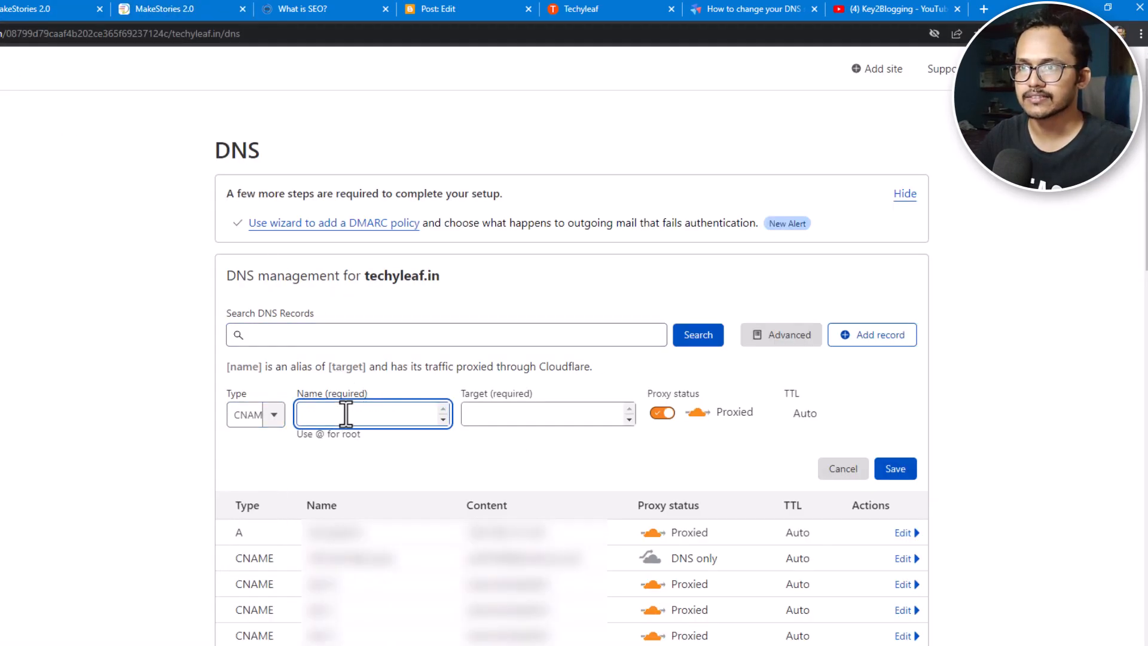
pyautogui.hotkey('ctrl', 'v')
# Copy the record value webstories-techyleaf-in.webstories.link from MakeStories into the CNAME record's target in Cloudflare and save the record.
pyautogui.click(134, 11)
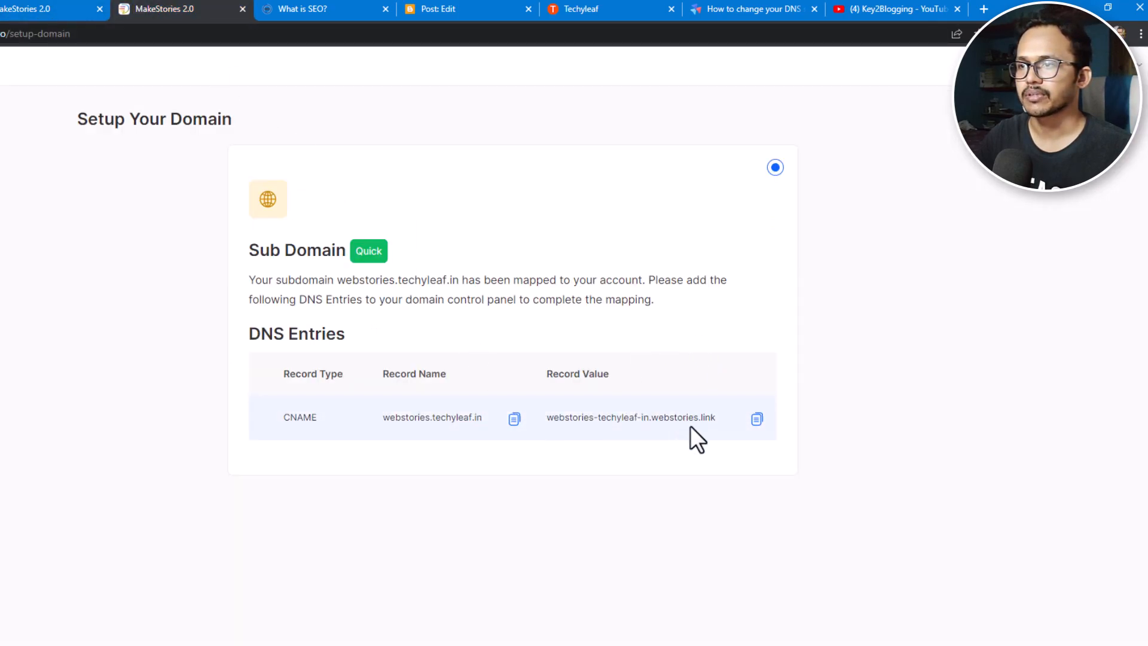
pyautogui.click(757, 419)
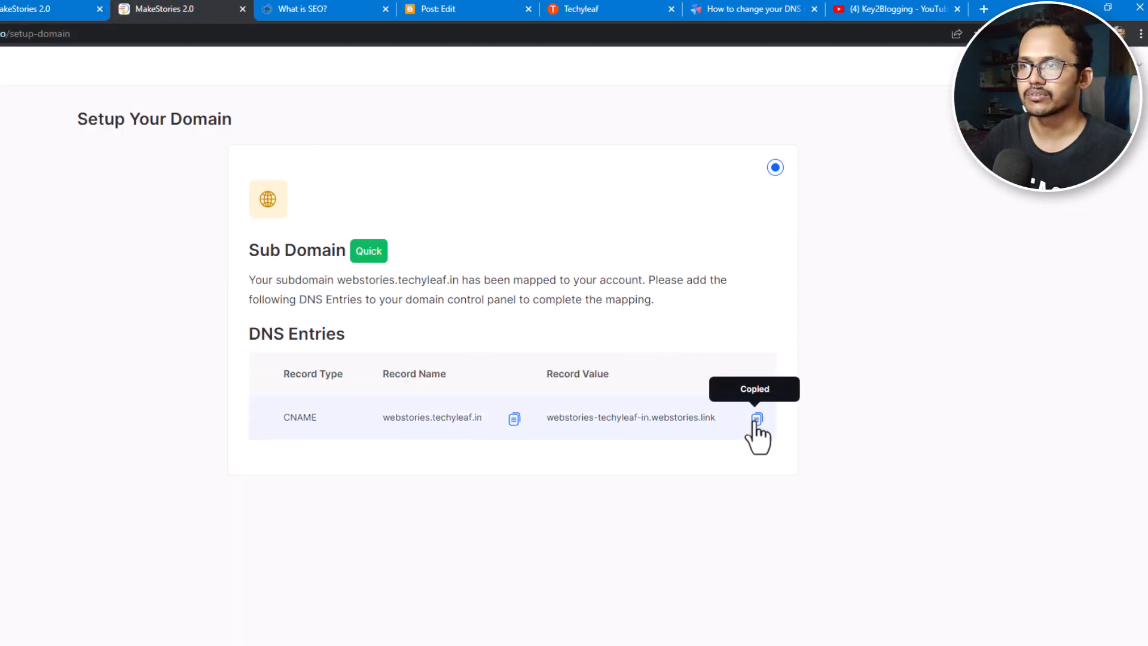
pyautogui.click(0, 9)
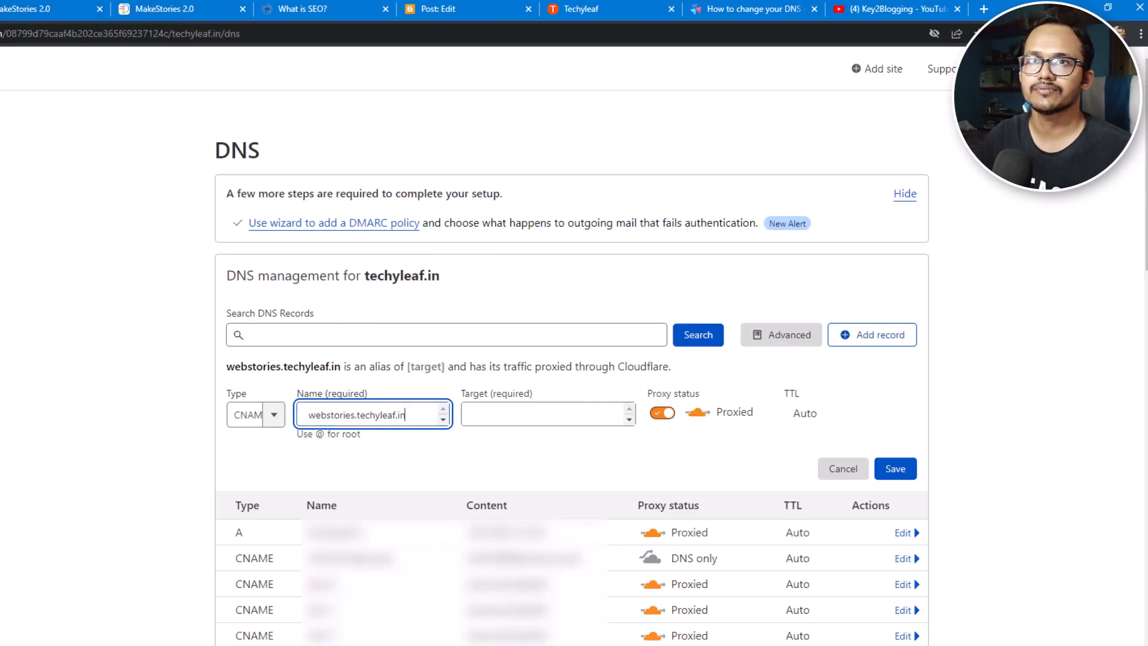
pyautogui.click(488, 417)
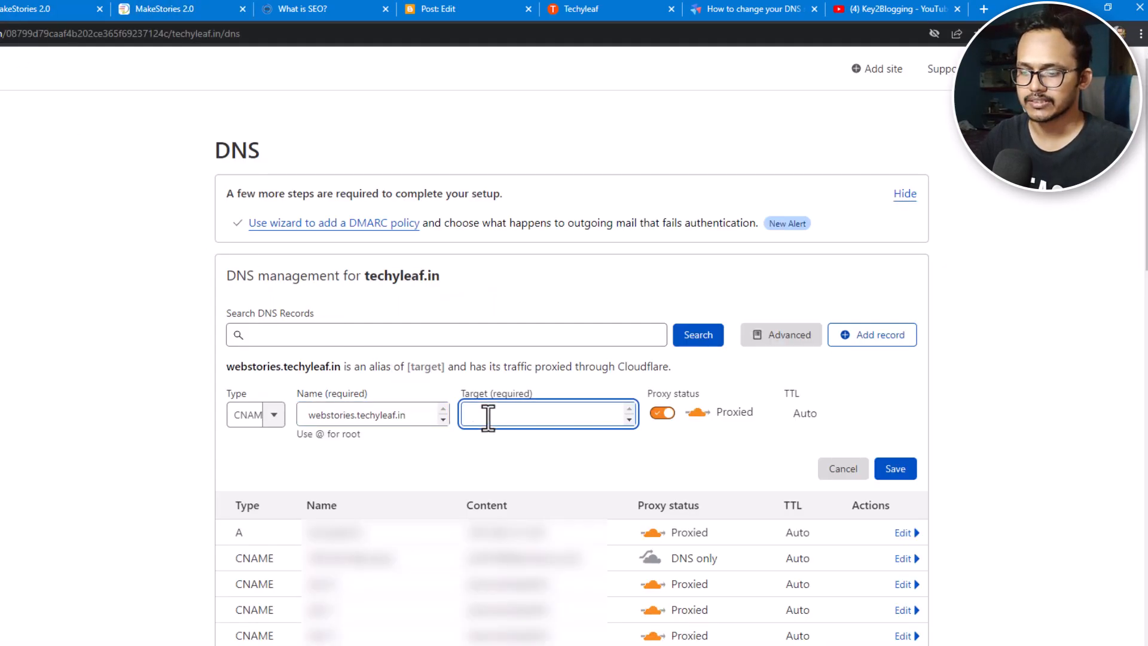
pyautogui.hotkey('ctrl', 'v')
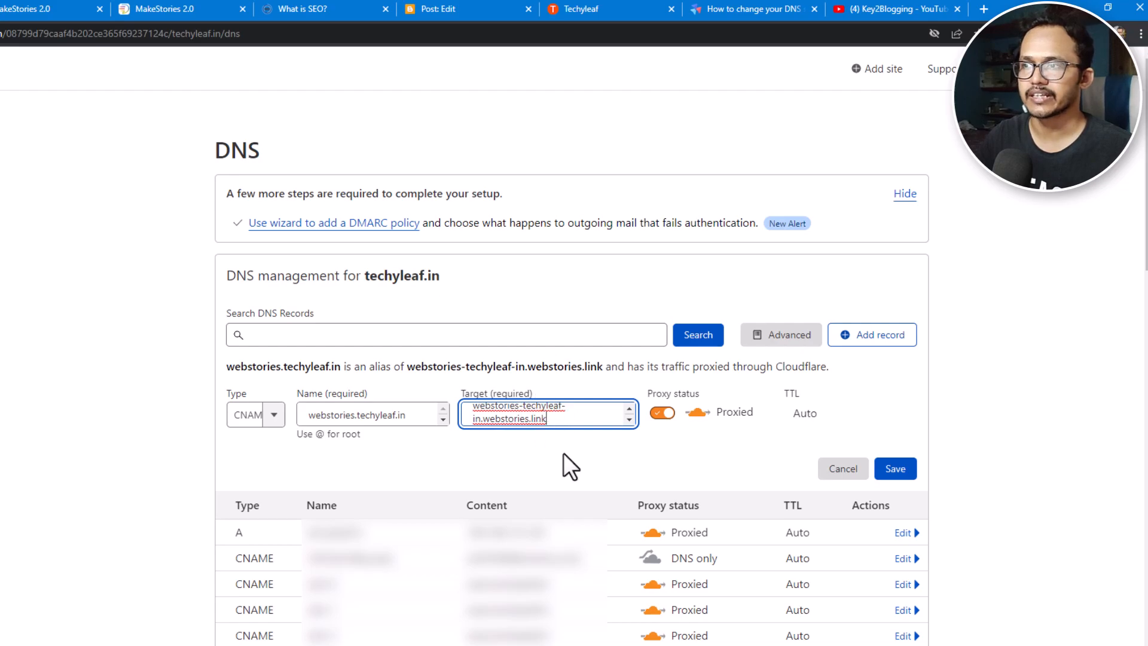
pyautogui.click(897, 472)
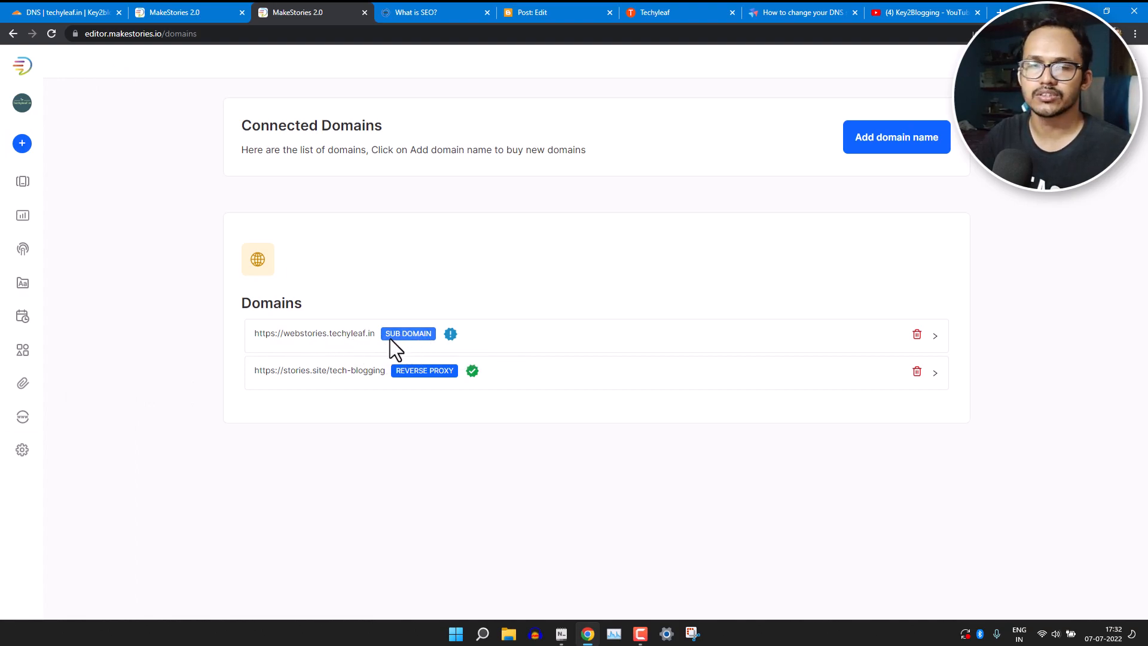
# Expand the webstories.techyleaf.in entry among the MakeStories connected domains to check its DNS, certificate and sitemap details.
pyautogui.click(813, 351)
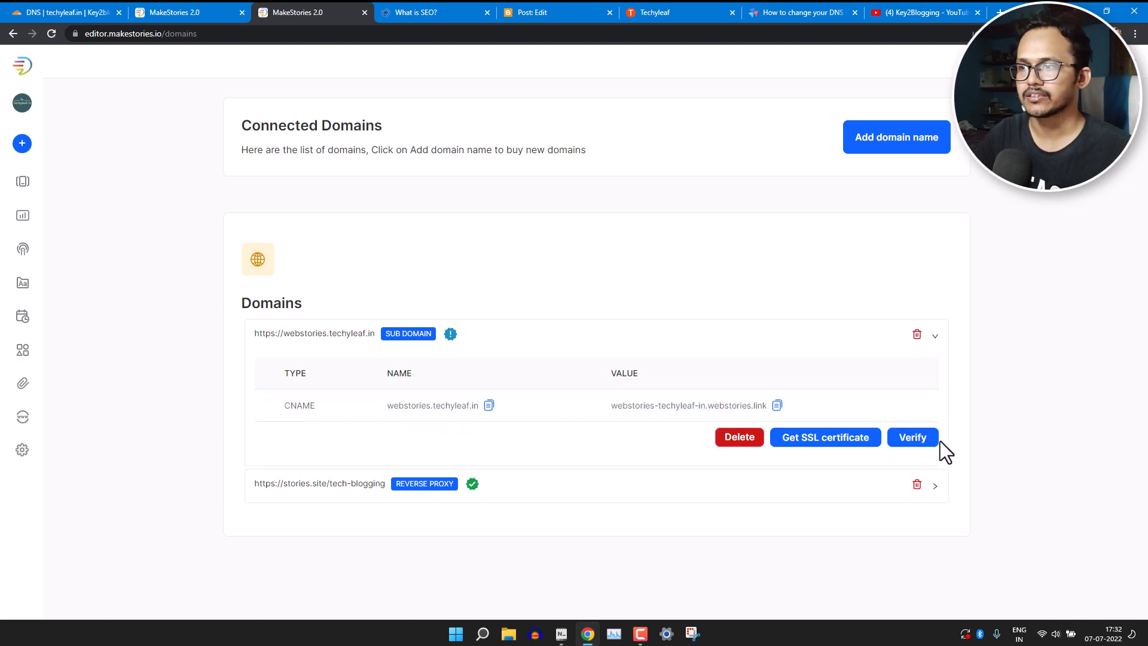
pyautogui.click(833, 454)
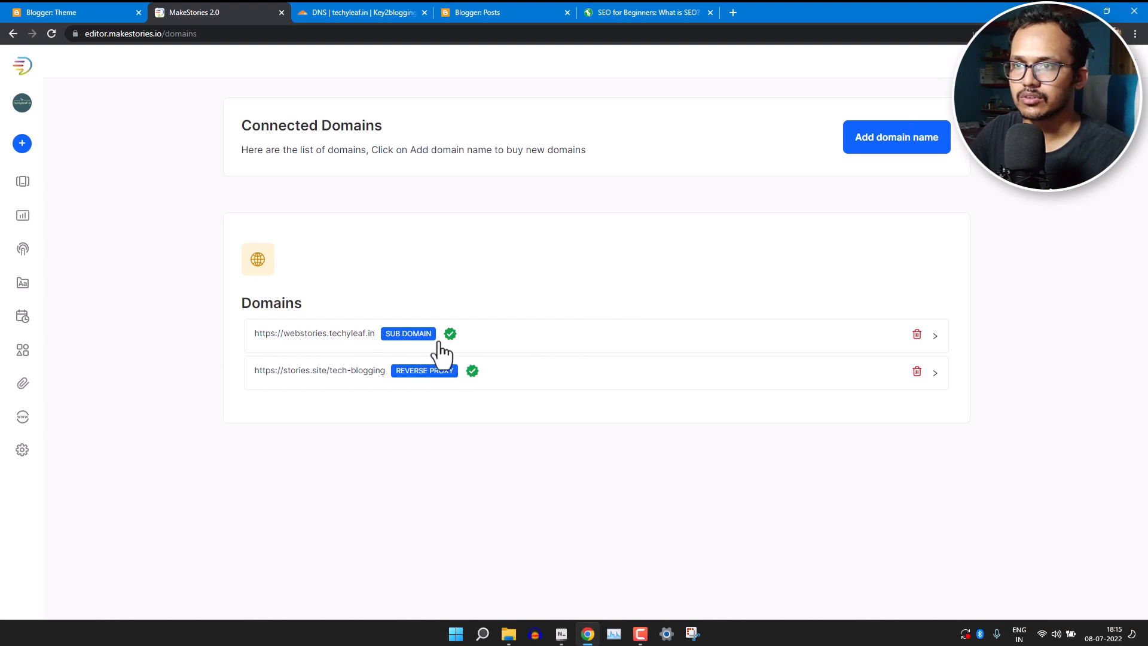
pyautogui.click(506, 349)
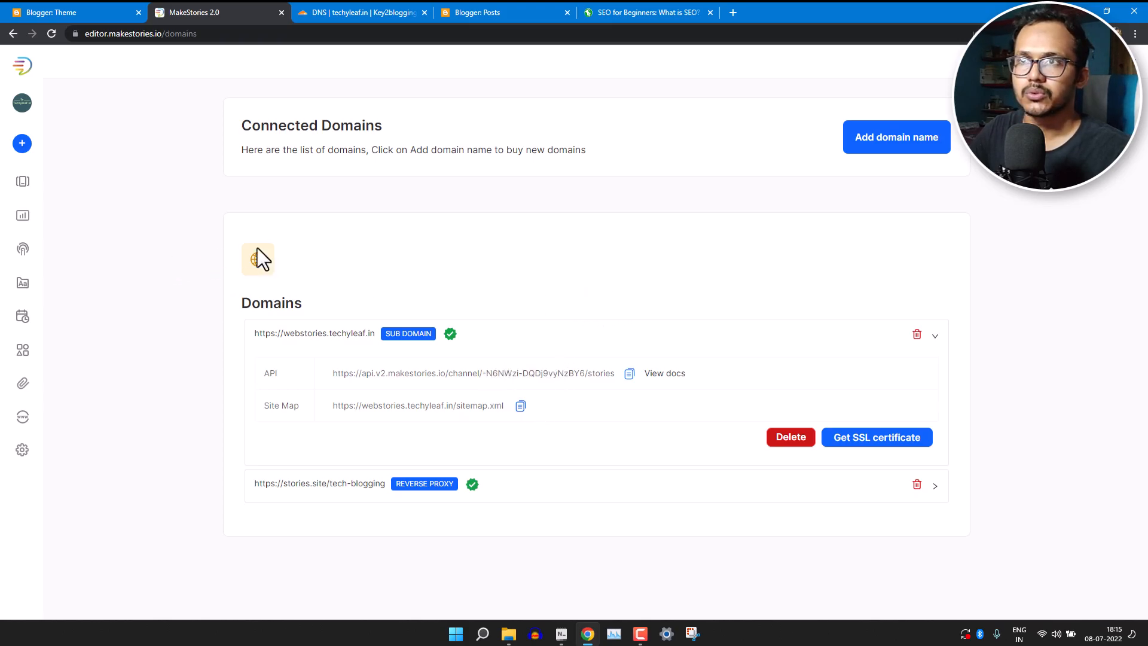
# Open Google Search Console in a new tab and go to the sitemaps page of the techyleaf.in property.
pyautogui.click(733, 12)
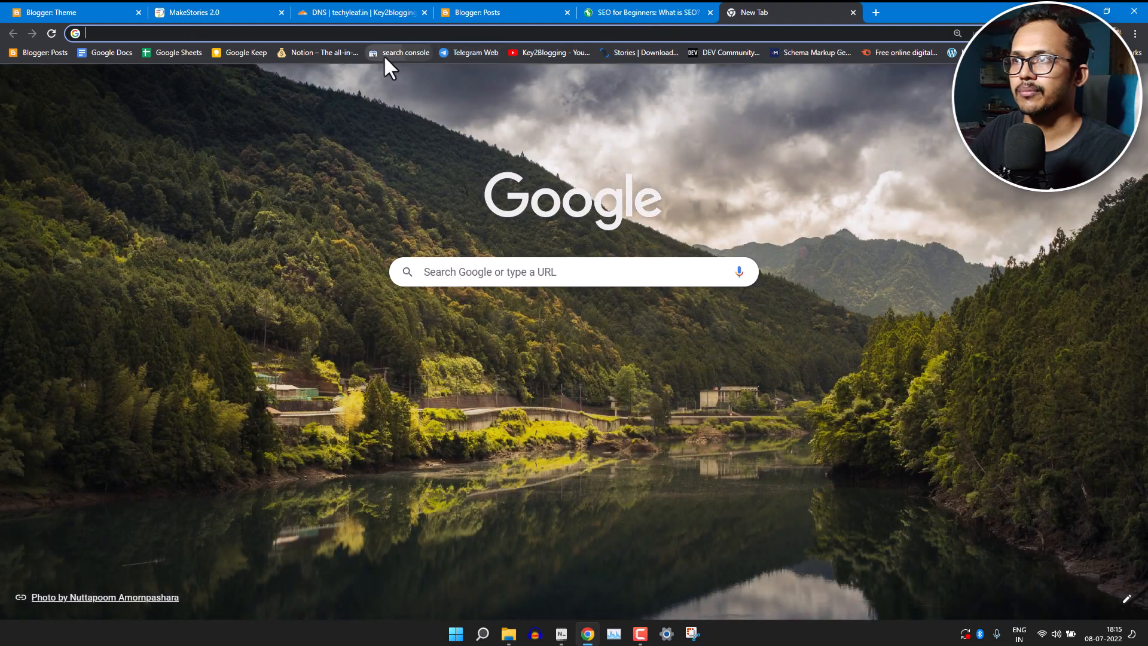
pyautogui.click(384, 55)
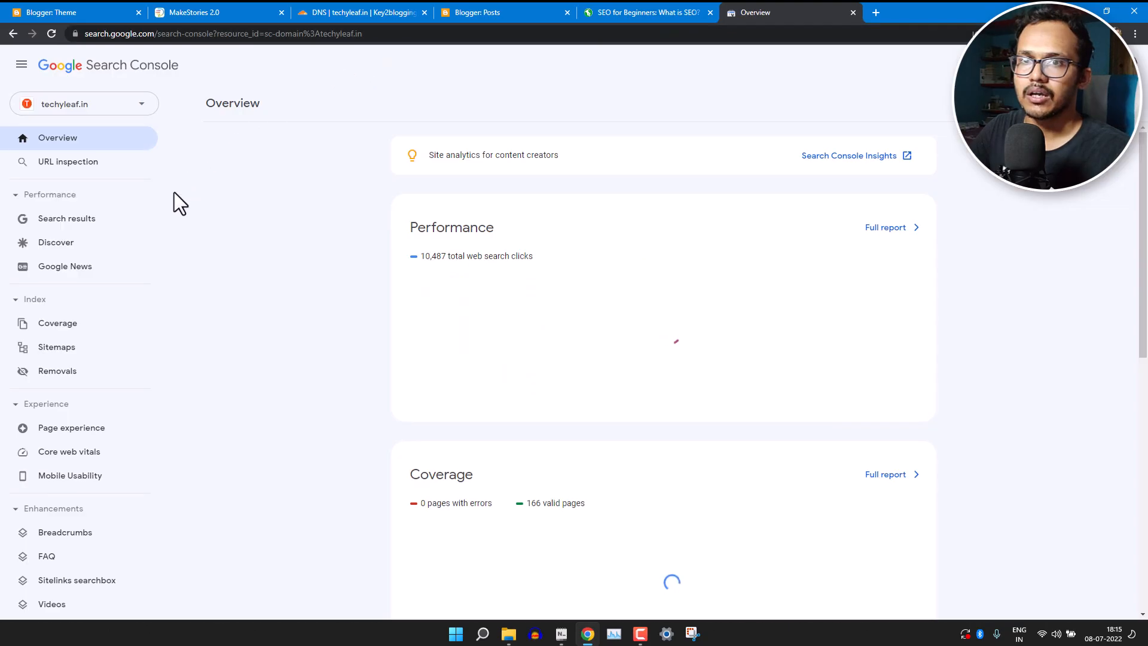
pyautogui.click(72, 352)
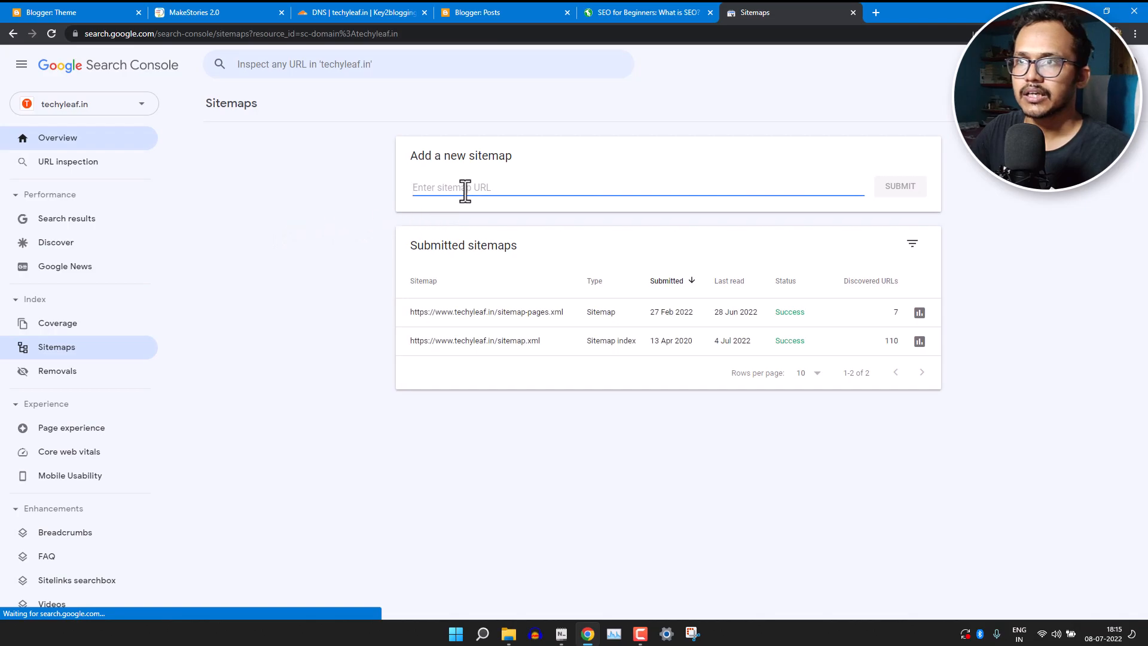
pyautogui.click(185, 13)
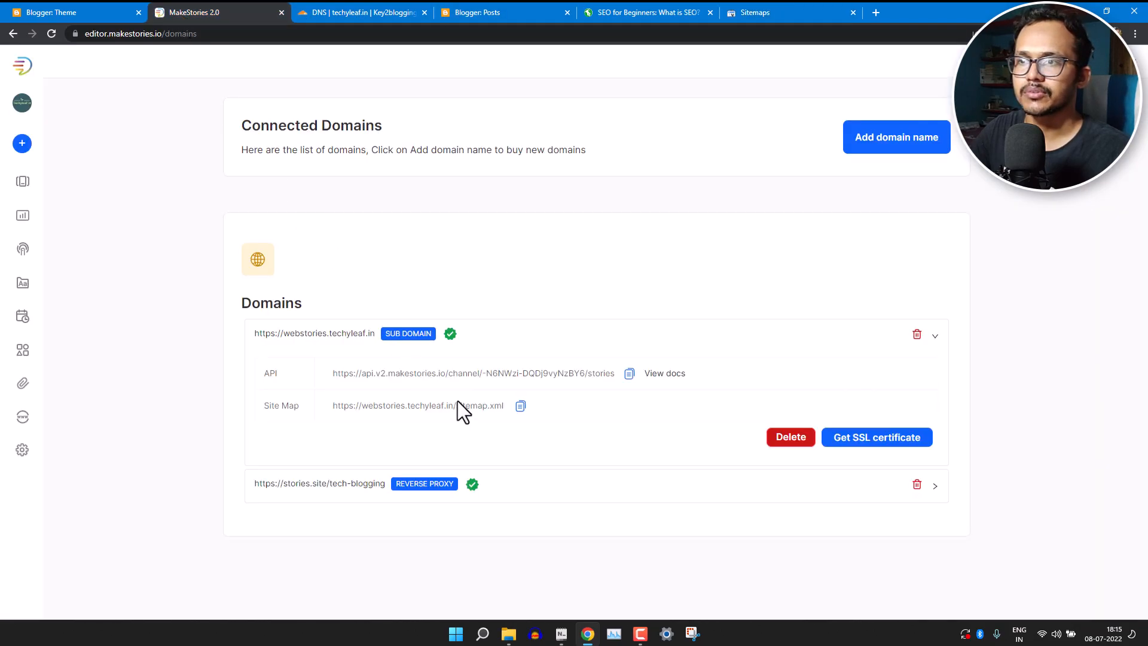
pyautogui.click(519, 407)
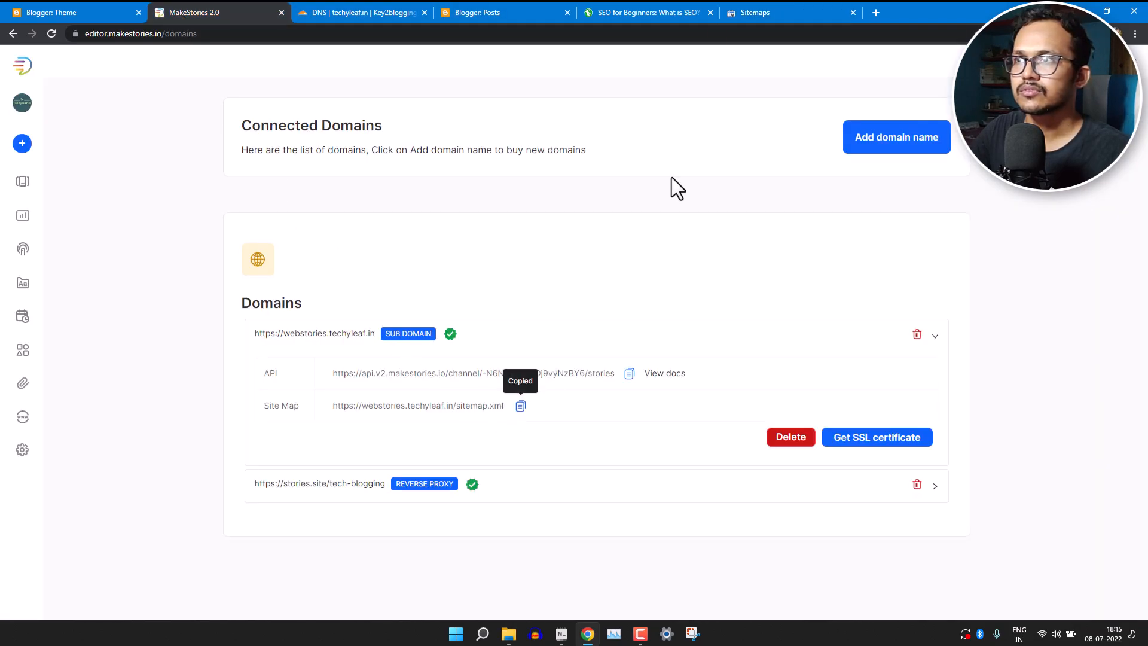
pyautogui.click(758, 9)
pyautogui.hotkey('ctrl', 'v')
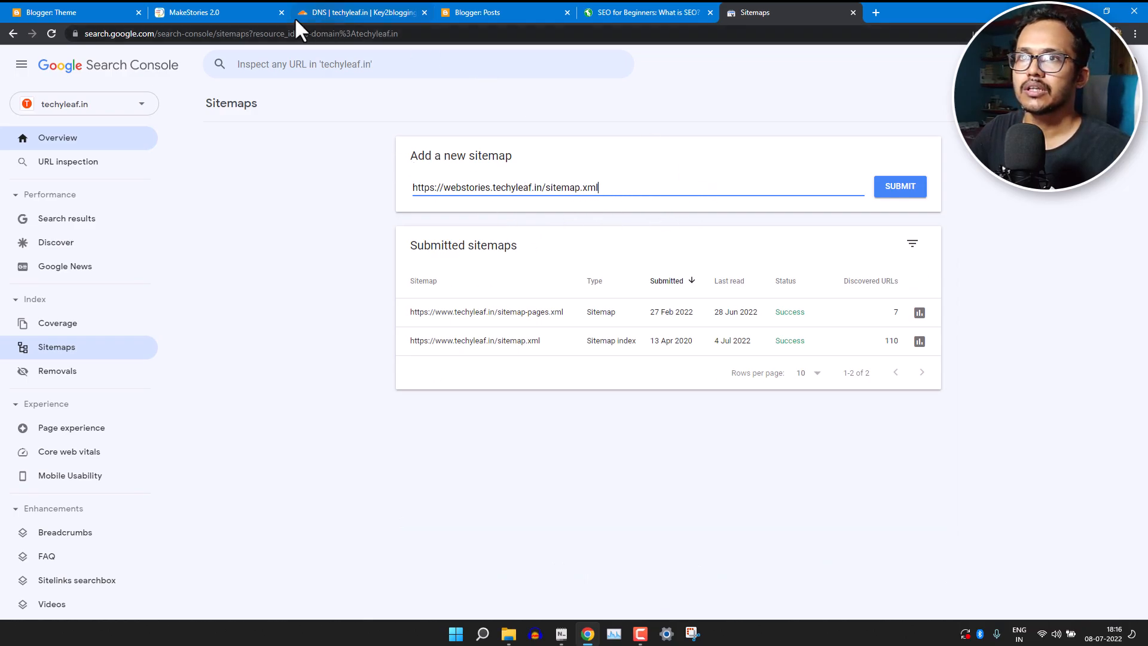
# Switch to MakeStories and open the story named SEO from the stories list in the editor.
pyautogui.click(218, 10)
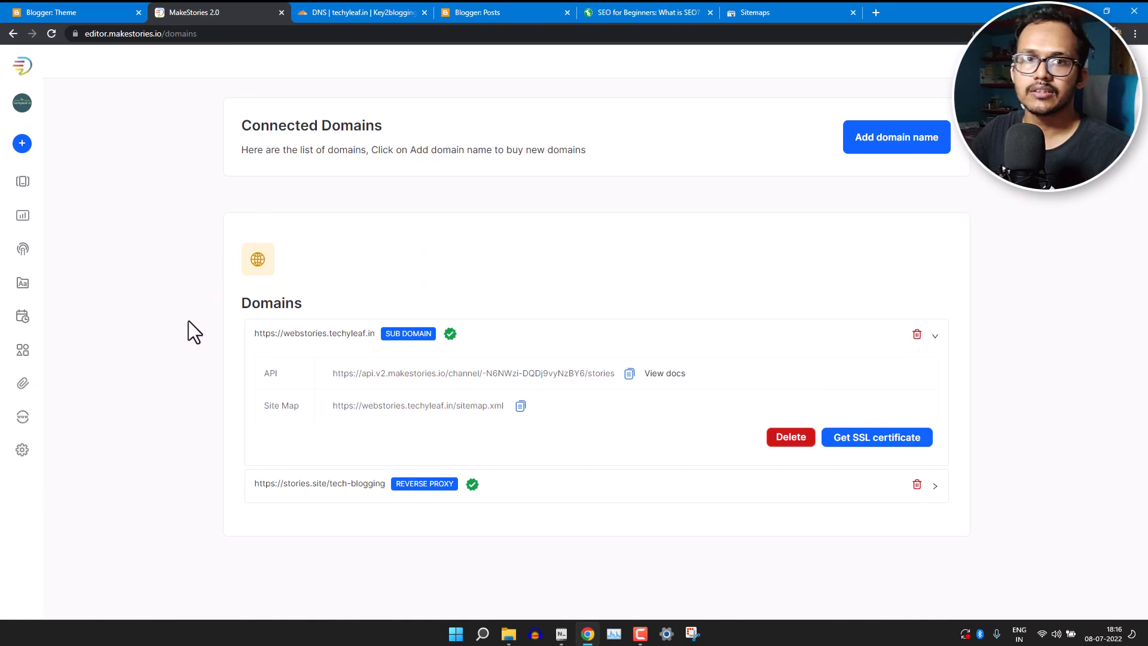
pyautogui.moveTo(27, 182)
pyautogui.click(62, 180)
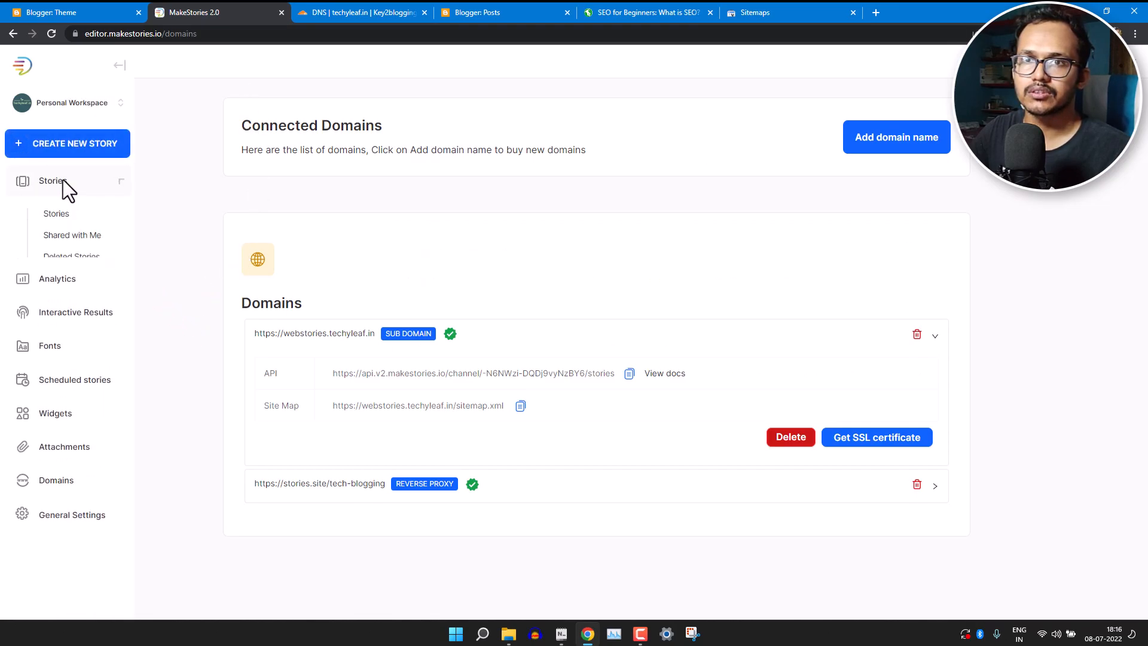
pyautogui.click(60, 216)
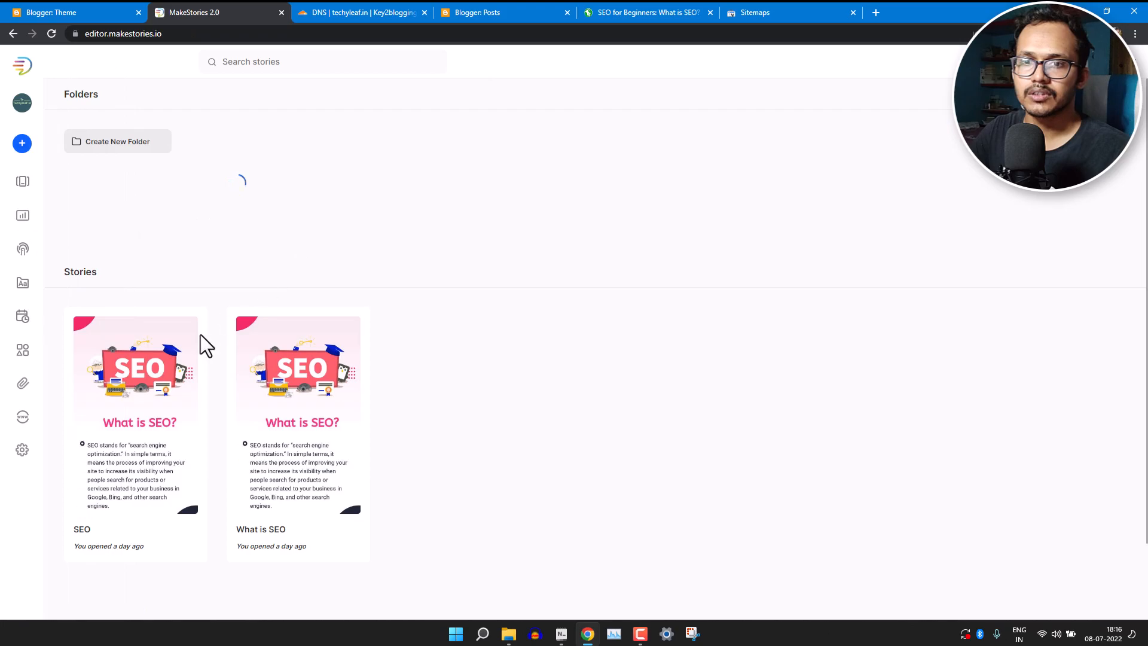
pyautogui.click(146, 258)
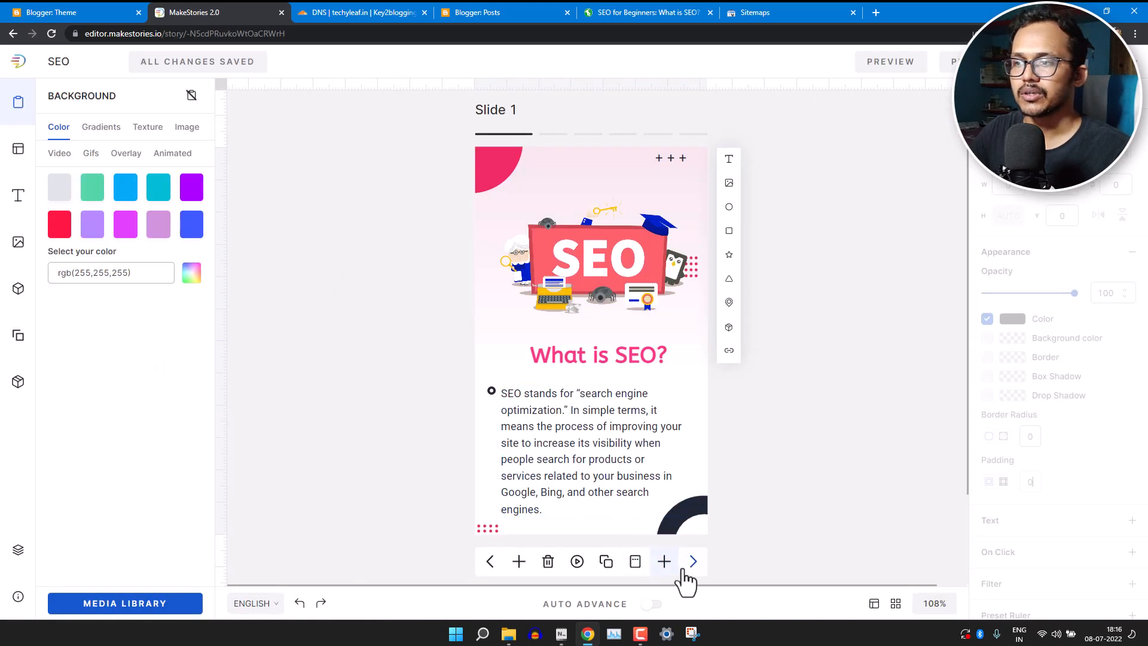
# Look through the SEO story's slides in the editor and in its preview up to the final slide.
pyautogui.click(692, 565)
pyautogui.click(692, 565)
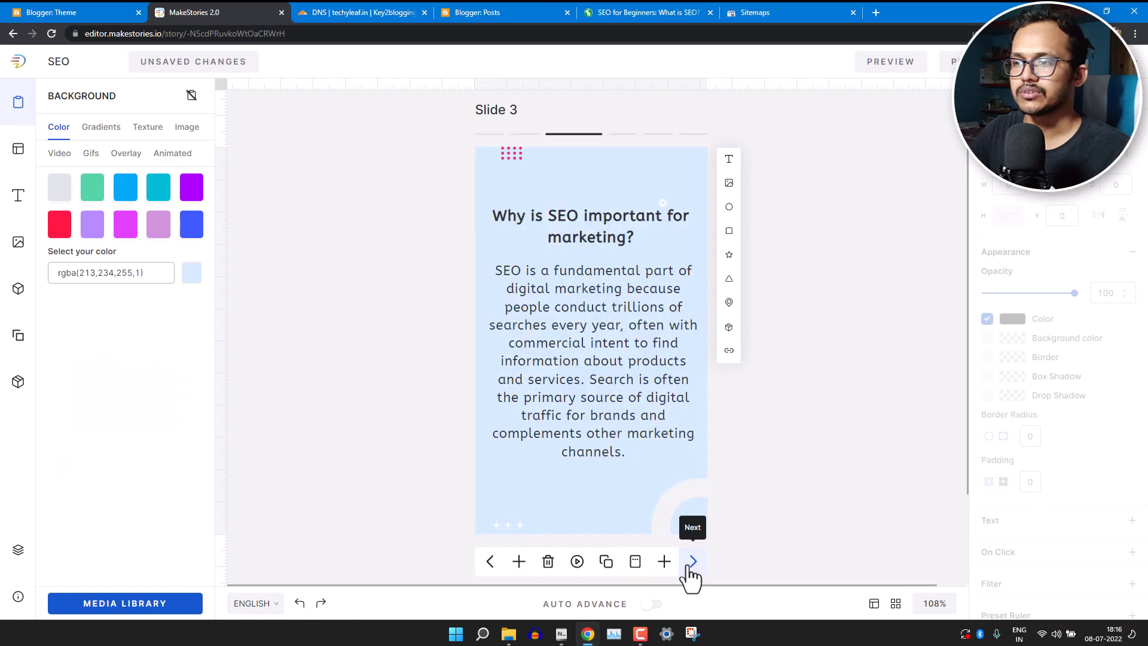
pyautogui.click(692, 565)
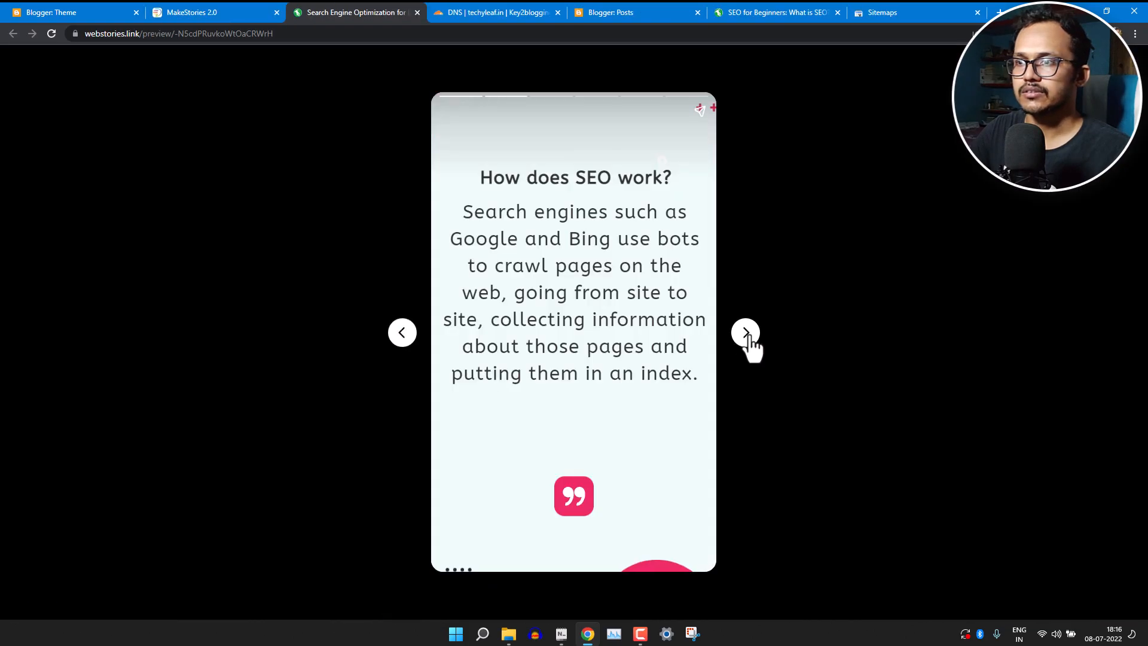
pyautogui.click(746, 335)
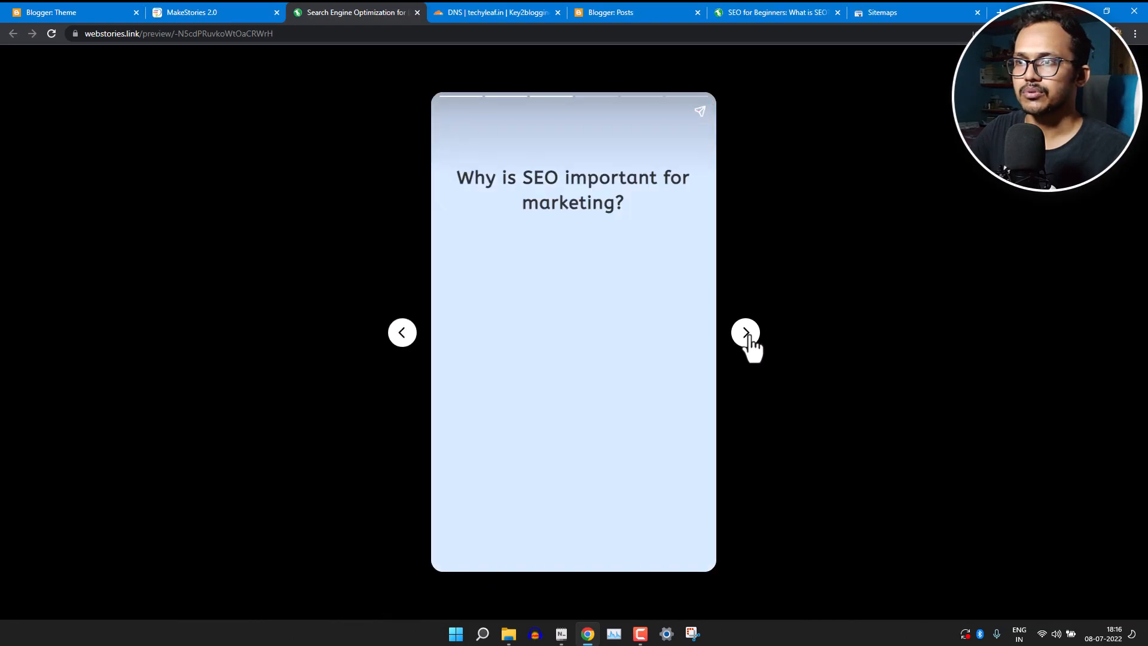
pyautogui.click(747, 339)
pyautogui.click(748, 339)
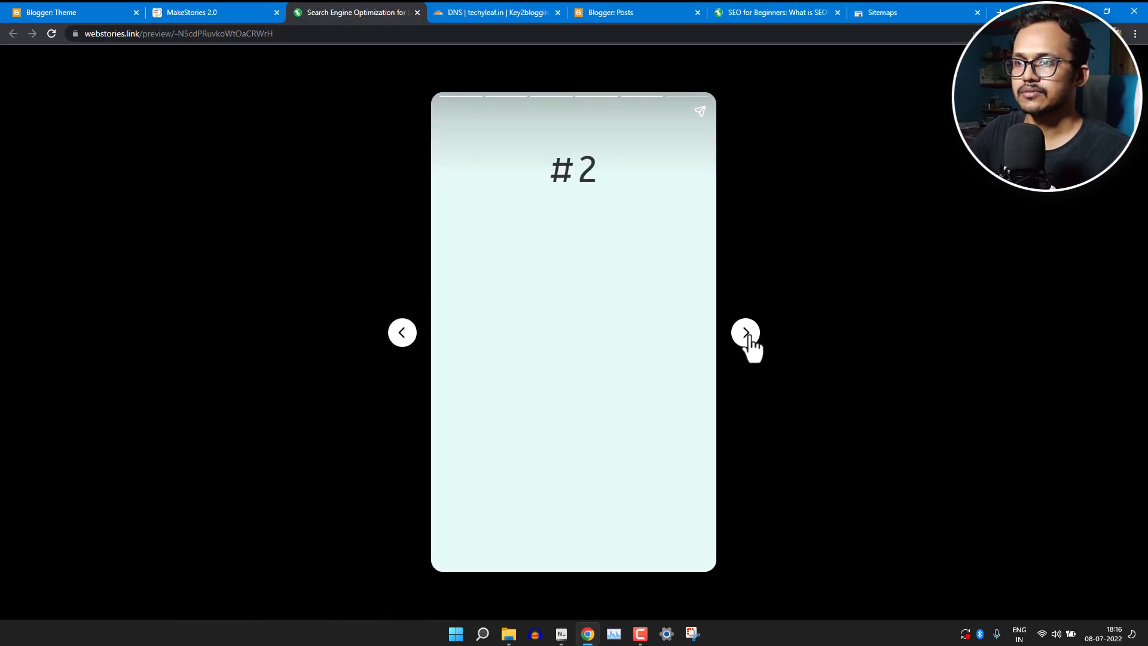
pyautogui.click(747, 338)
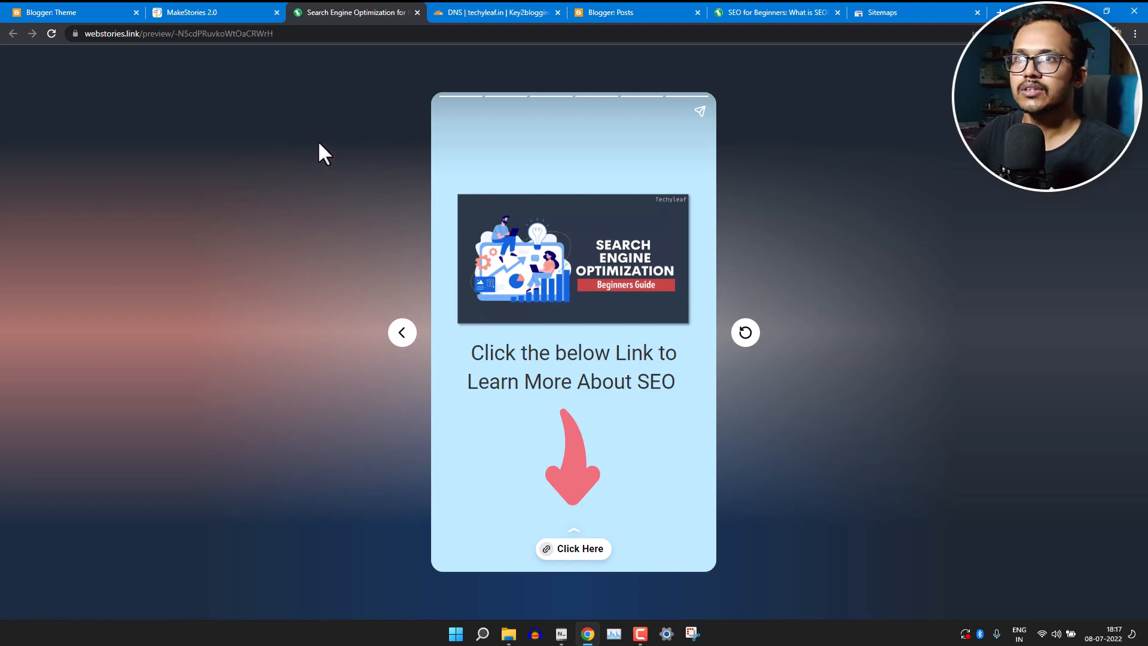
# Start publishing the SEO story as a web story, skipping the publisher details setup to reach the domain choice.
pyautogui.click(214, 11)
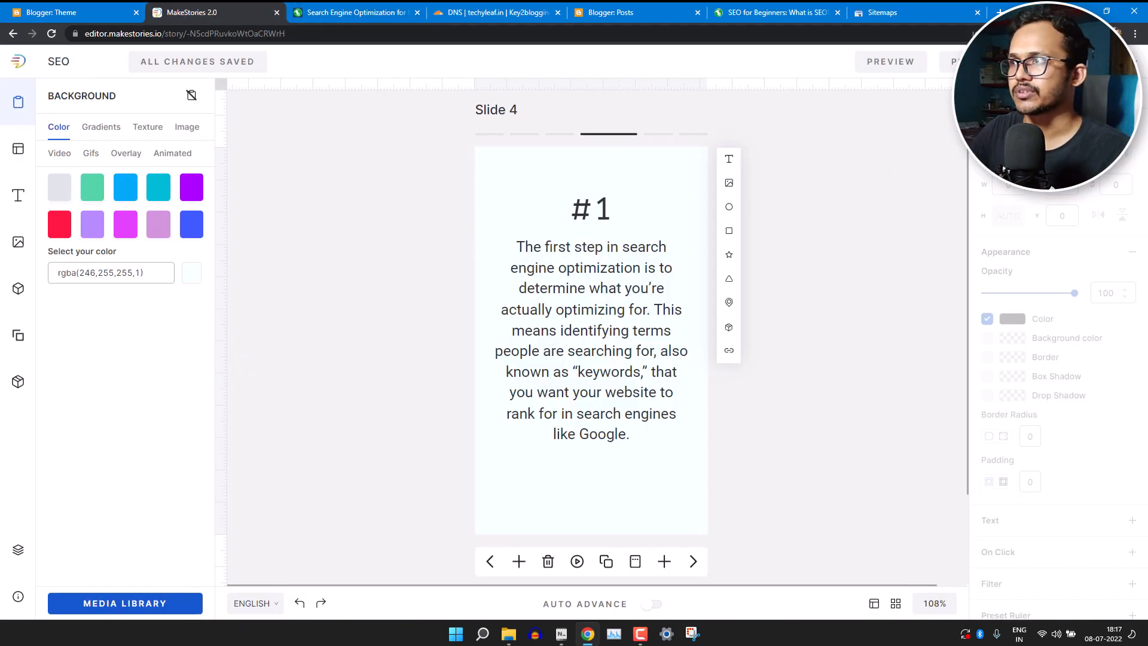
pyautogui.click(977, 62)
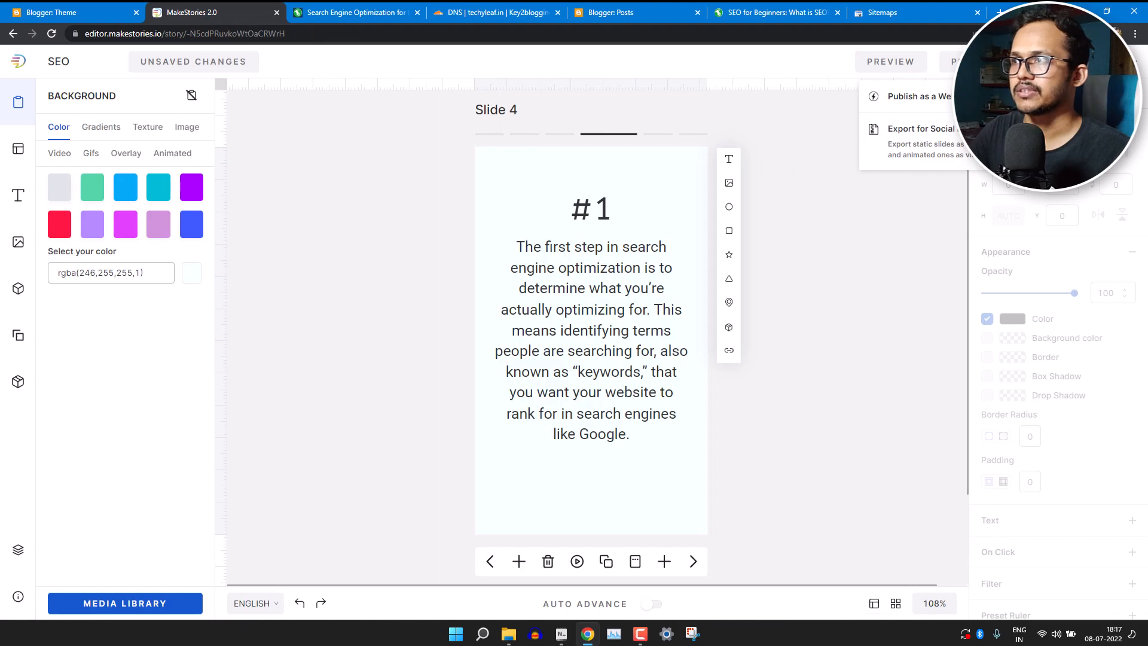
pyautogui.click(951, 99)
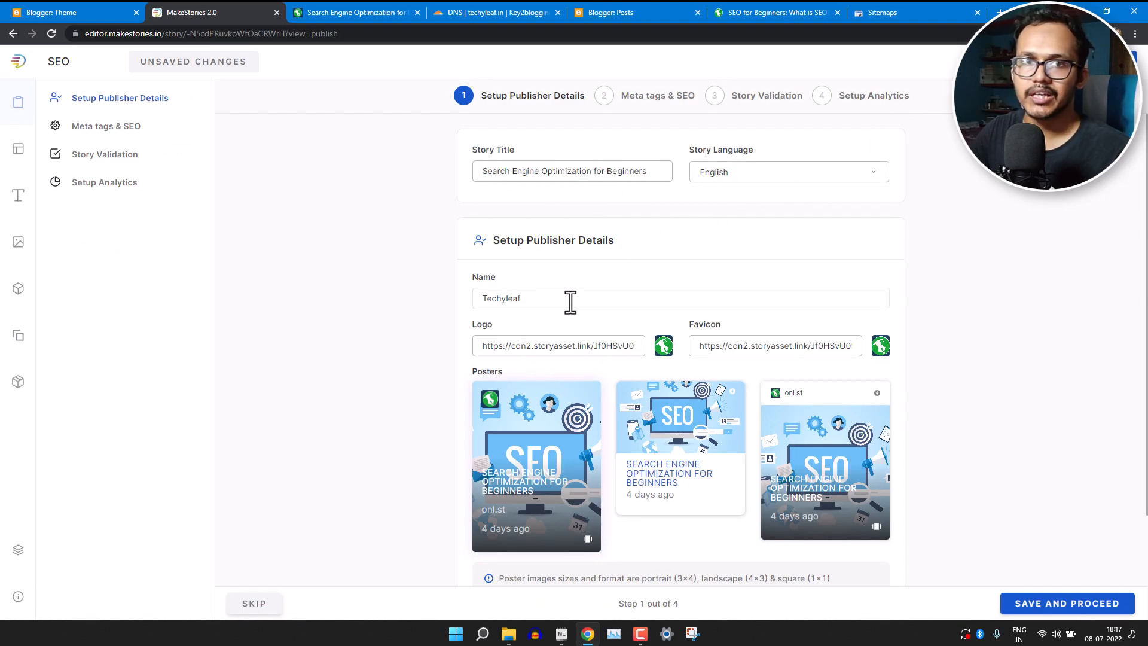
pyautogui.scroll(-1, 598, 335)
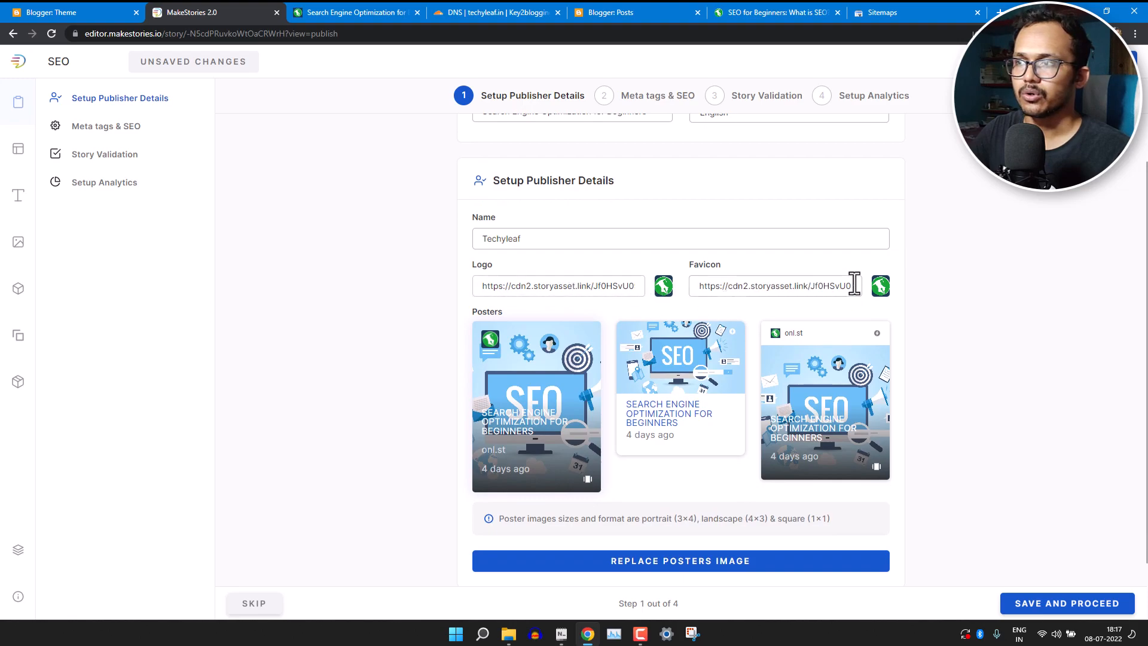
pyautogui.scroll(-1, 538, 473)
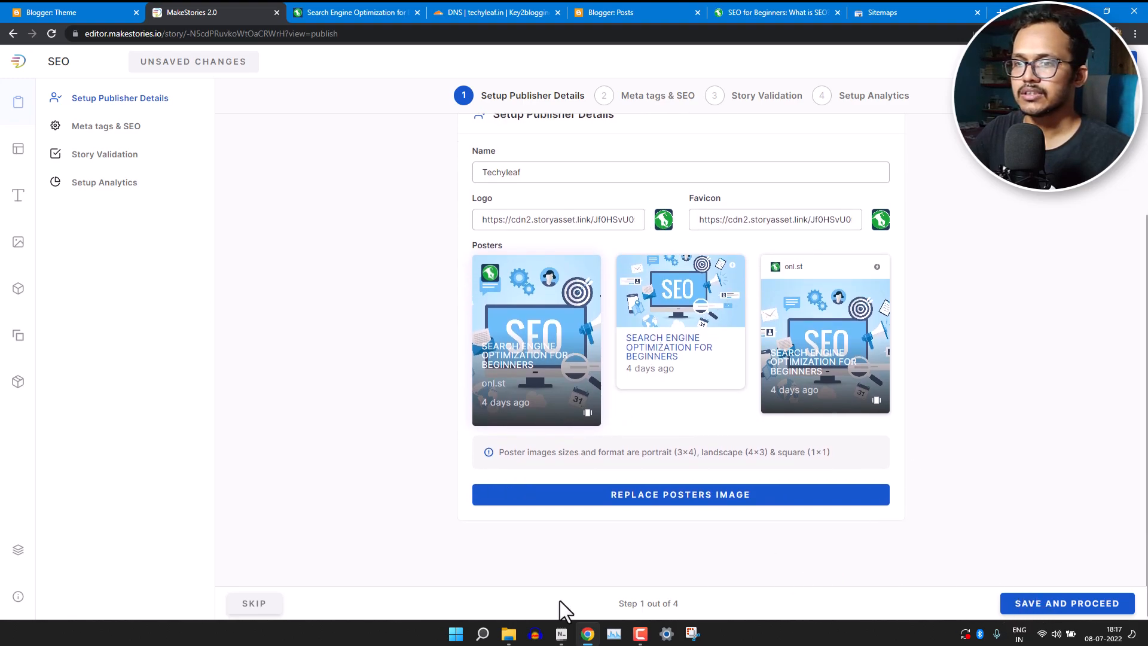
pyautogui.click(256, 604)
pyautogui.click(665, 565)
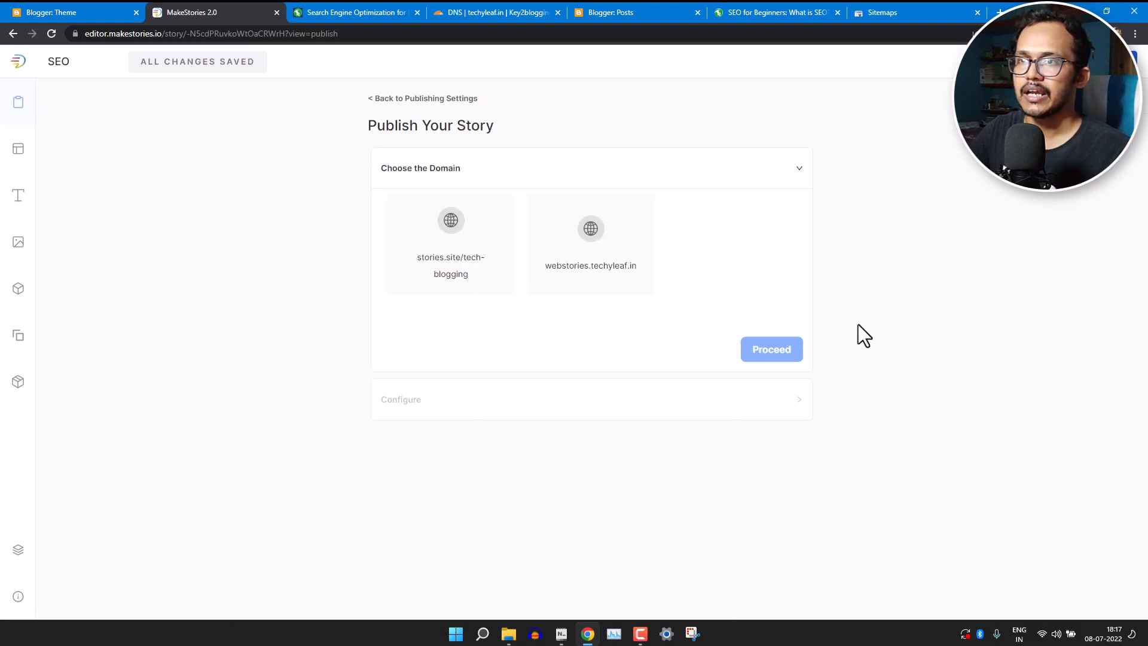
# Publish the story on webstories.techyleaf.in with the slug search-engine-optimization-for-beginners and view the live story.
pyautogui.click(601, 275)
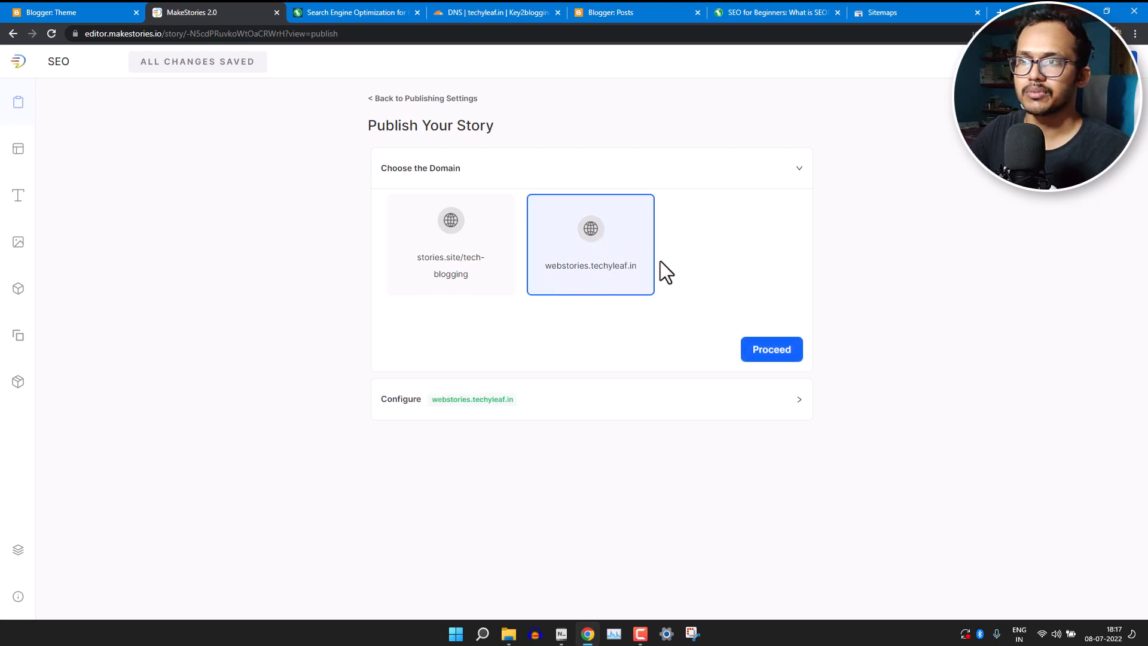
pyautogui.click(768, 354)
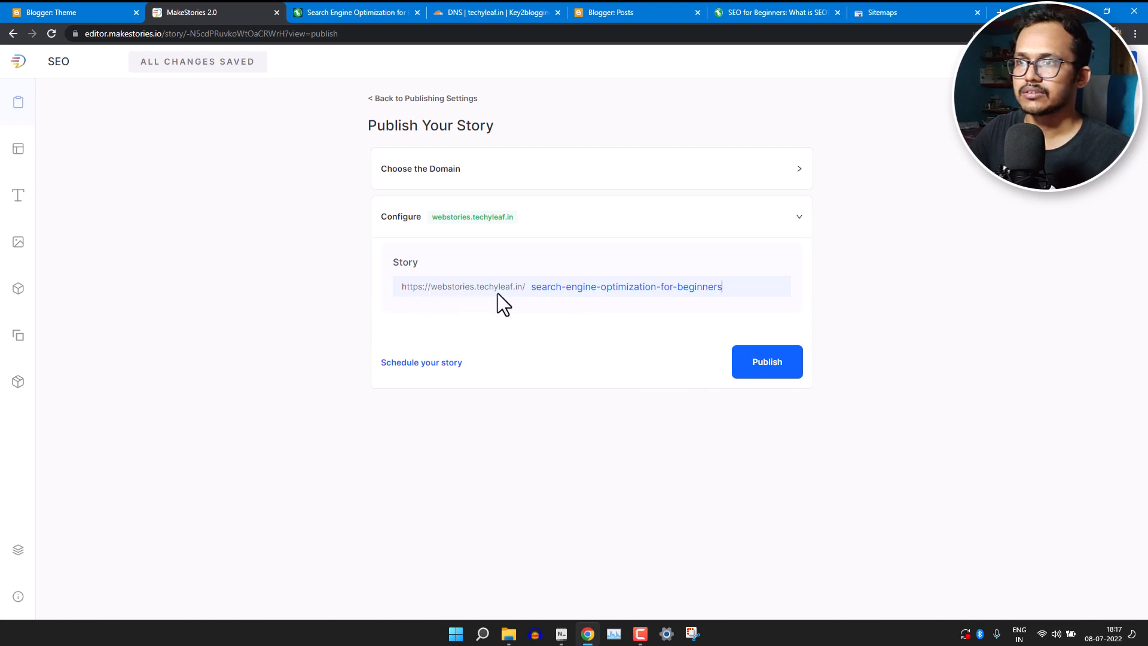
pyautogui.click(760, 287)
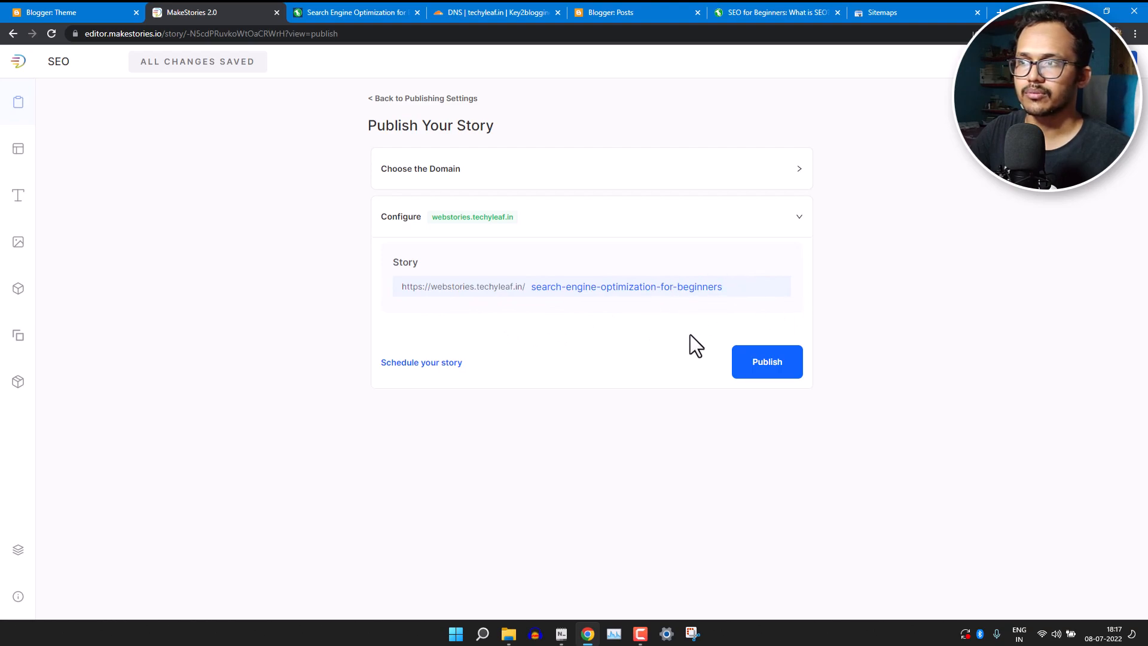
pyautogui.click(771, 365)
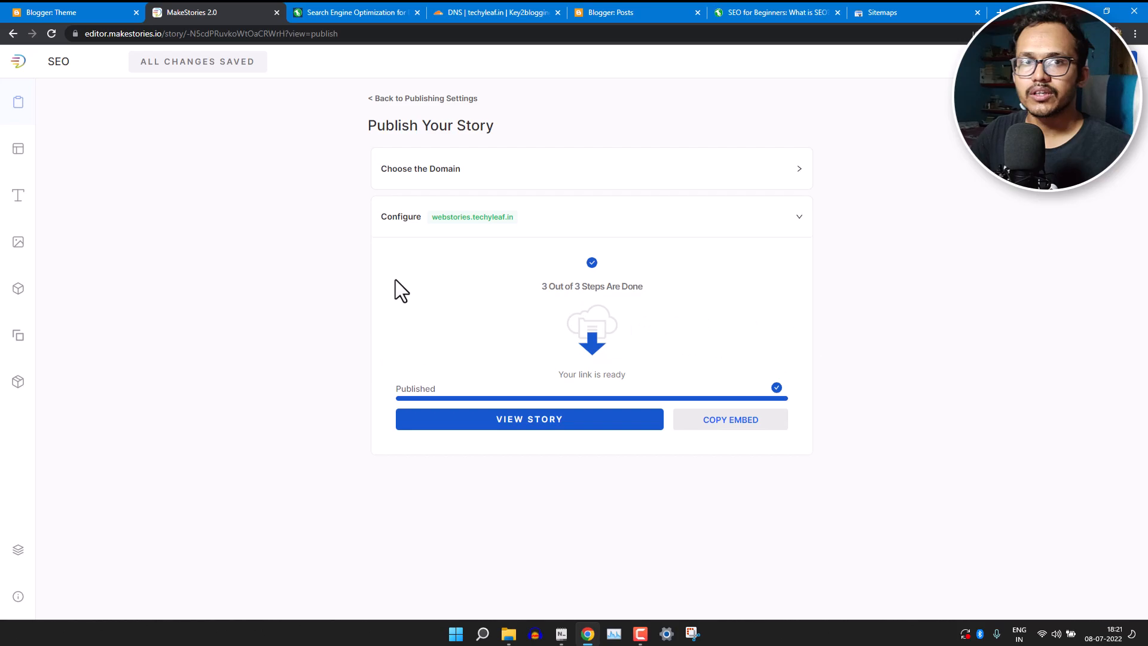
pyautogui.click(533, 424)
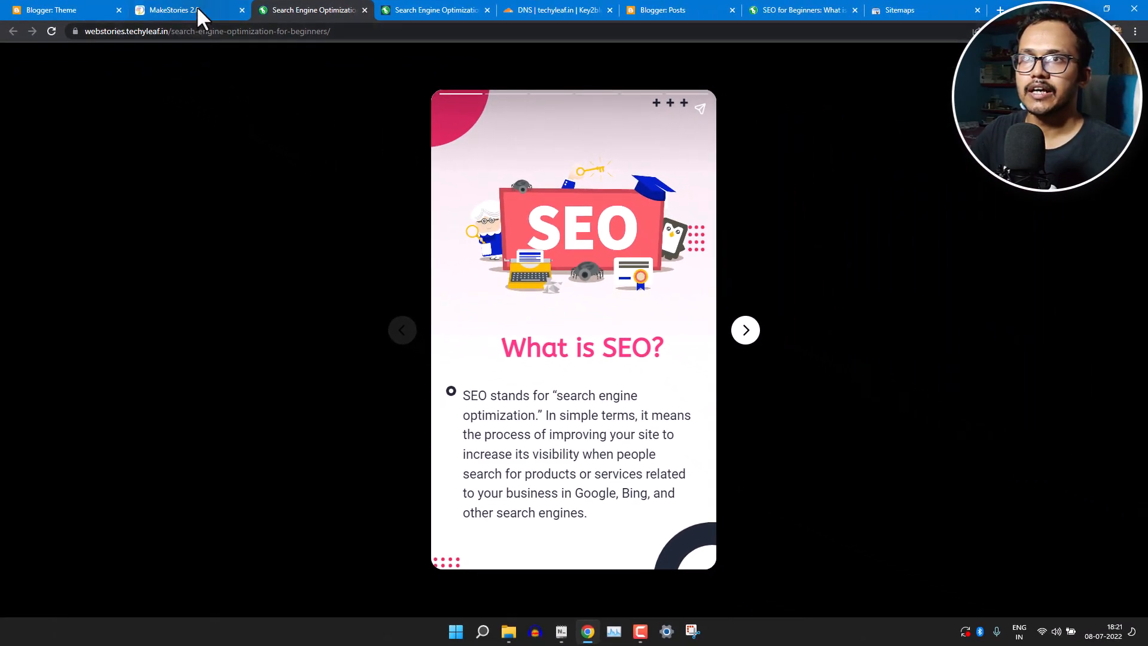
pyautogui.click(198, 9)
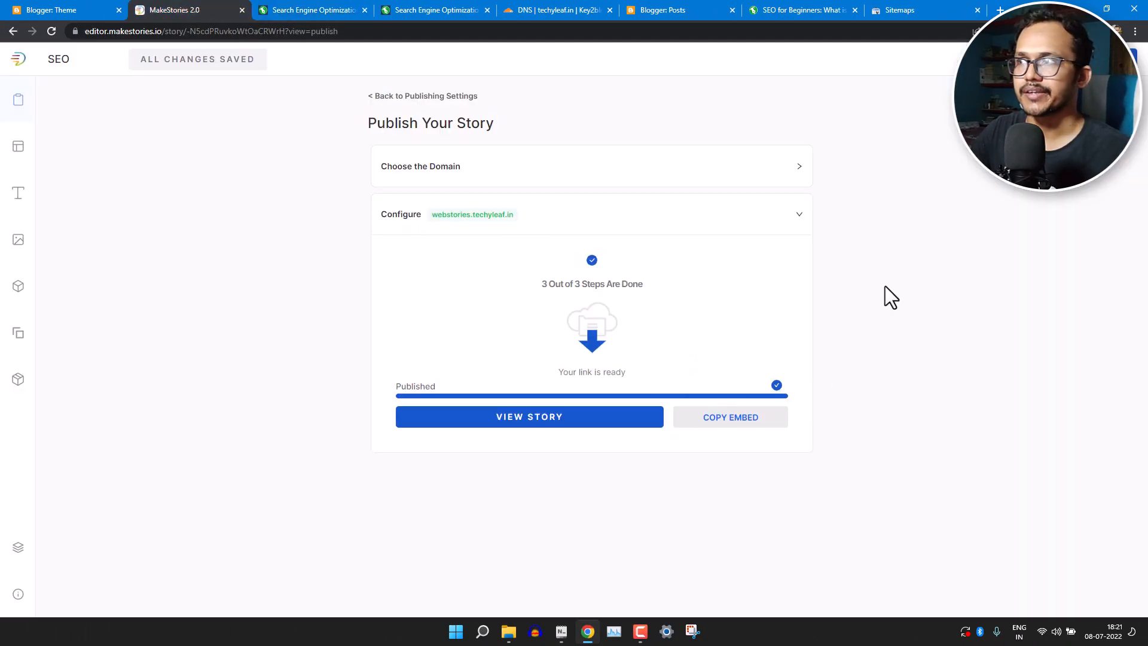
# Leave the publishing page and the story editor and open the list of connected domains.
pyautogui.click(1089, 58)
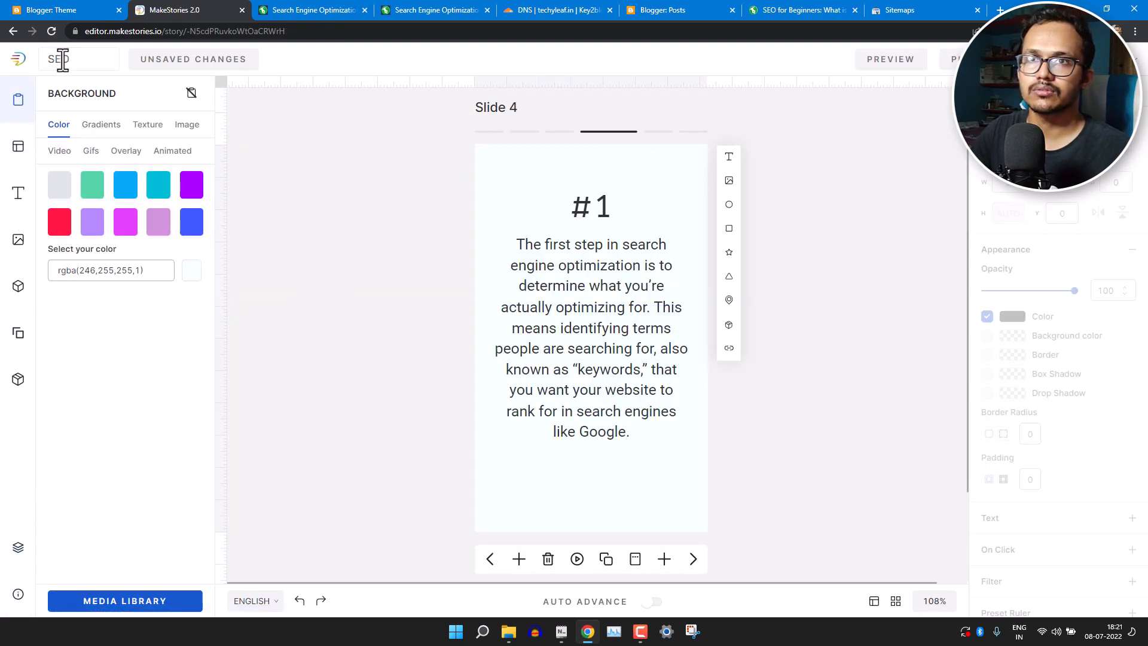
pyautogui.click(18, 60)
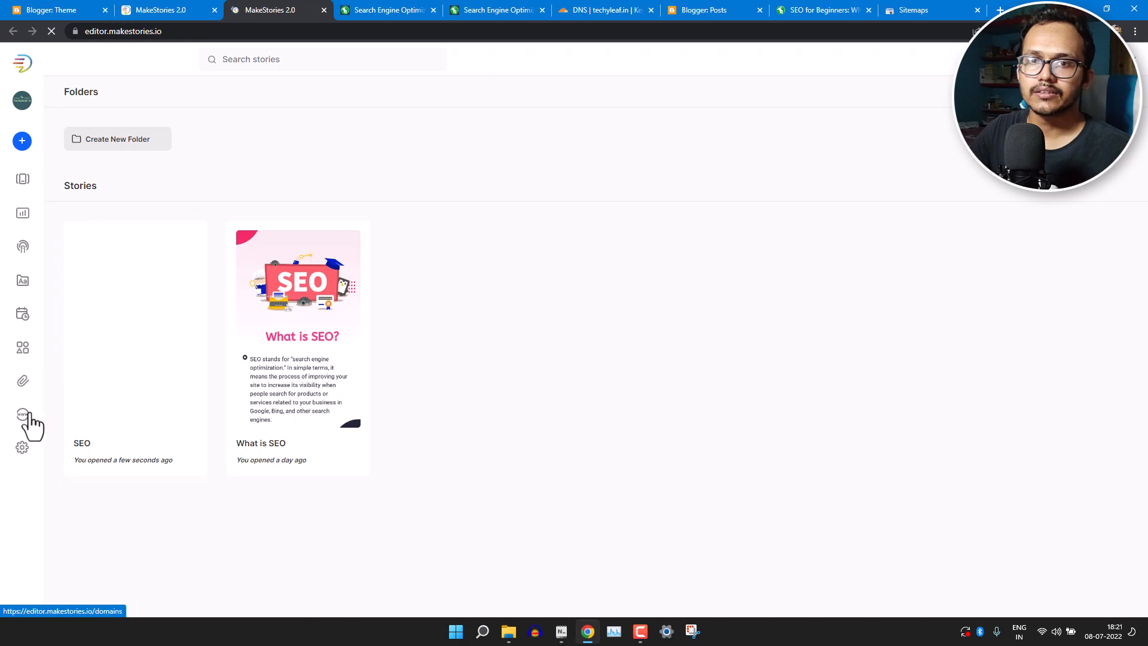
pyautogui.click(27, 415)
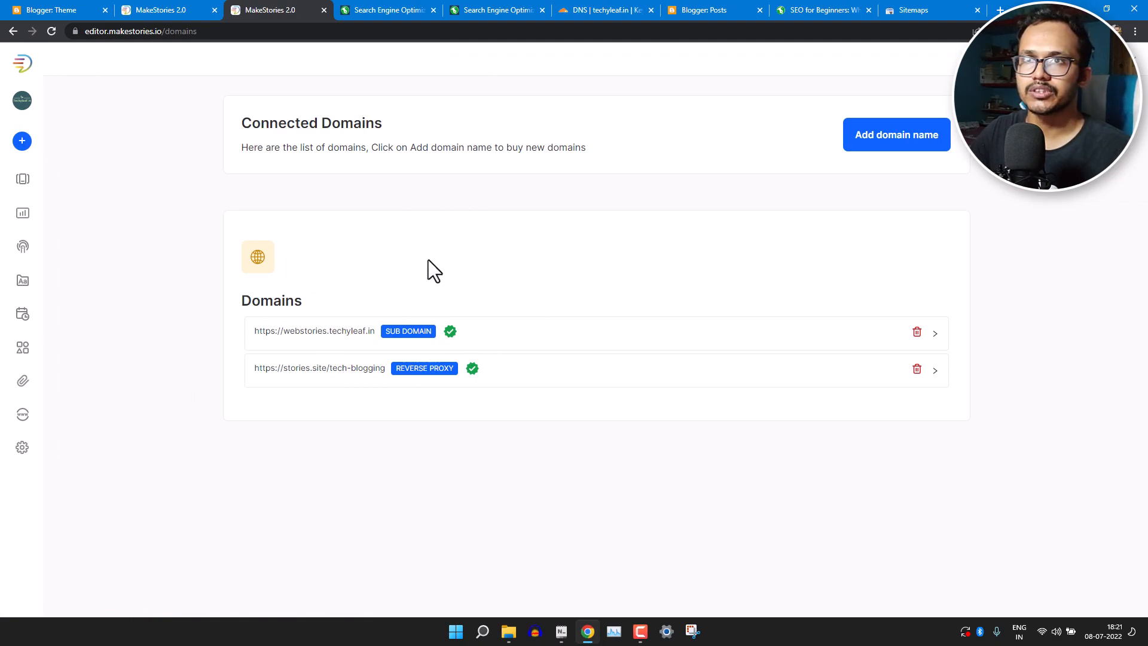
# Check the Google AdSense monetization option in the general advertising setup, then return to the connected domains.
pyautogui.moveTo(36, 362)
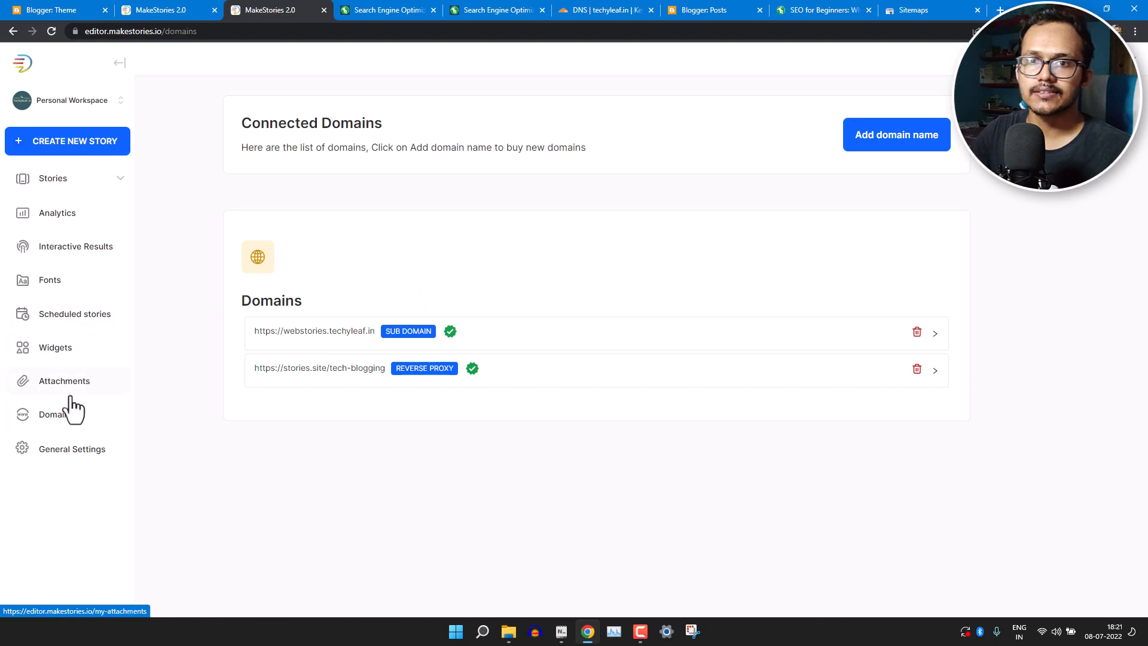
pyautogui.click(64, 450)
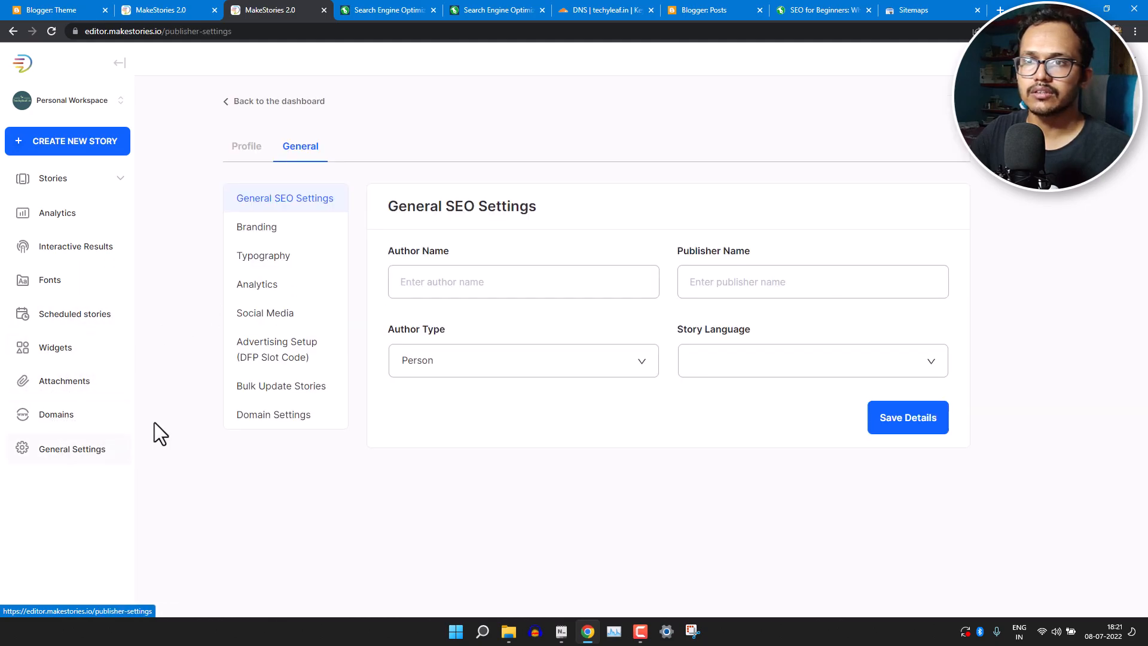
pyautogui.click(290, 355)
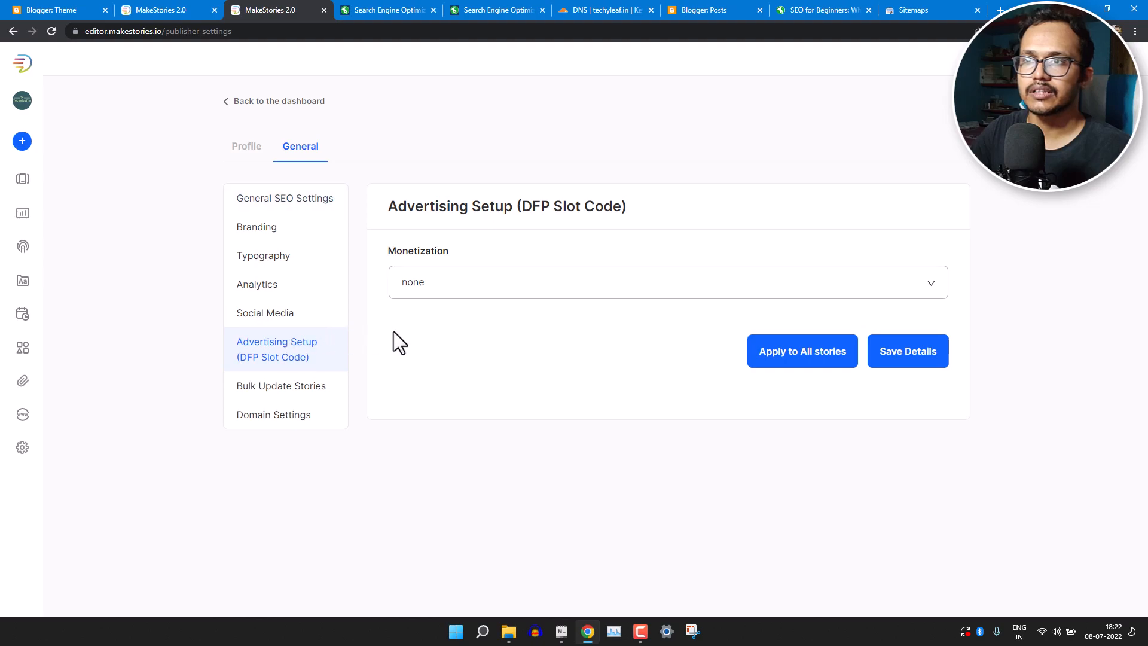
pyautogui.click(498, 291)
pyautogui.click(495, 358)
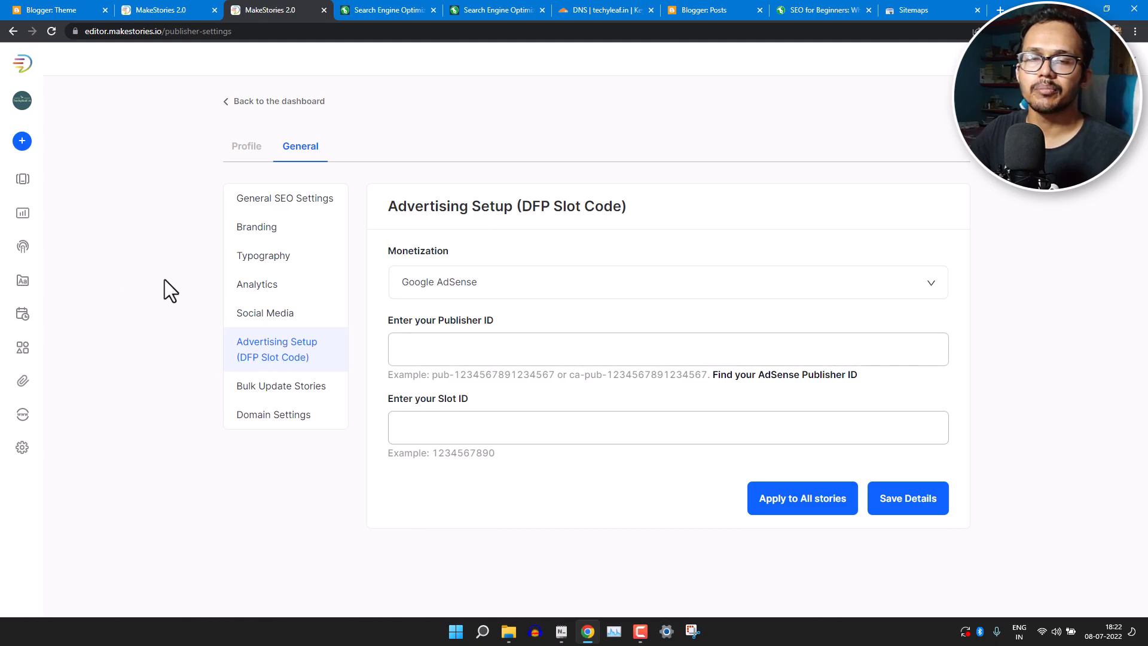
pyautogui.click(90, 416)
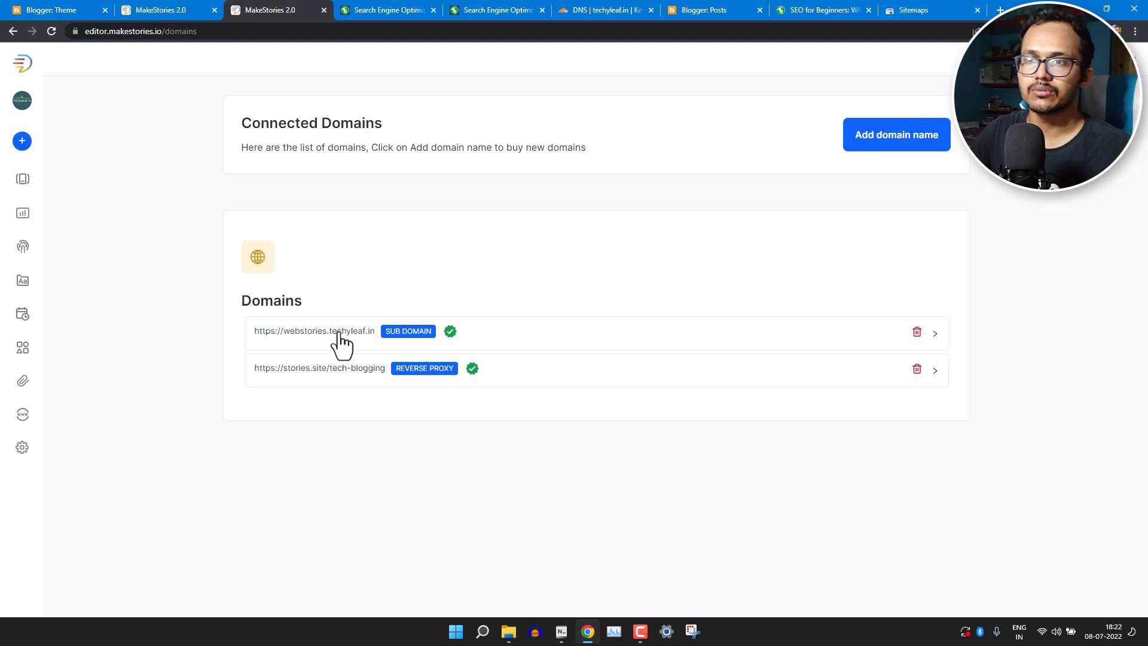
# Expand the webstories.techyleaf.in domain details, then switch to Google AdSense in a new tab and start adding a new site.
pyautogui.click(358, 333)
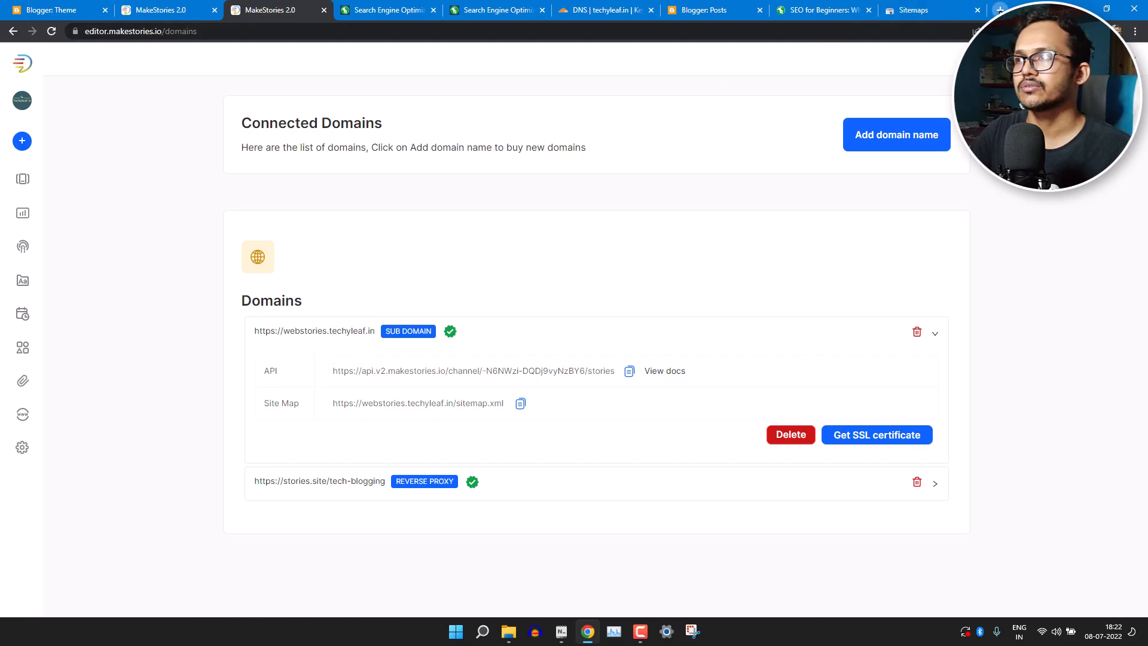
pyautogui.click(1000, 10)
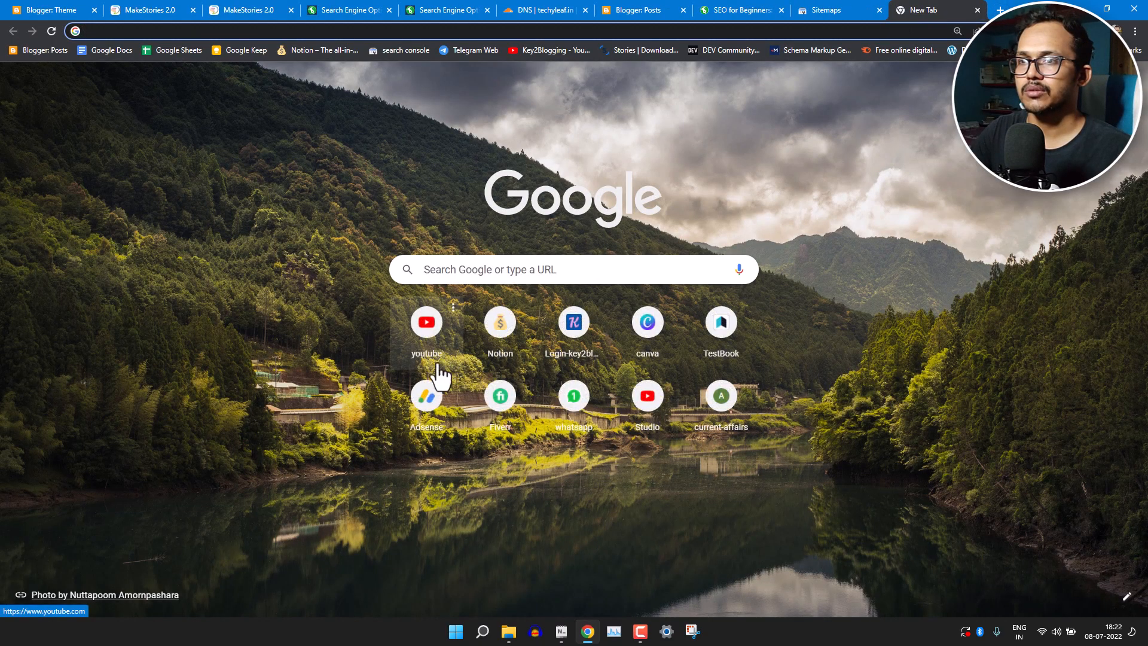
pyautogui.click(428, 396)
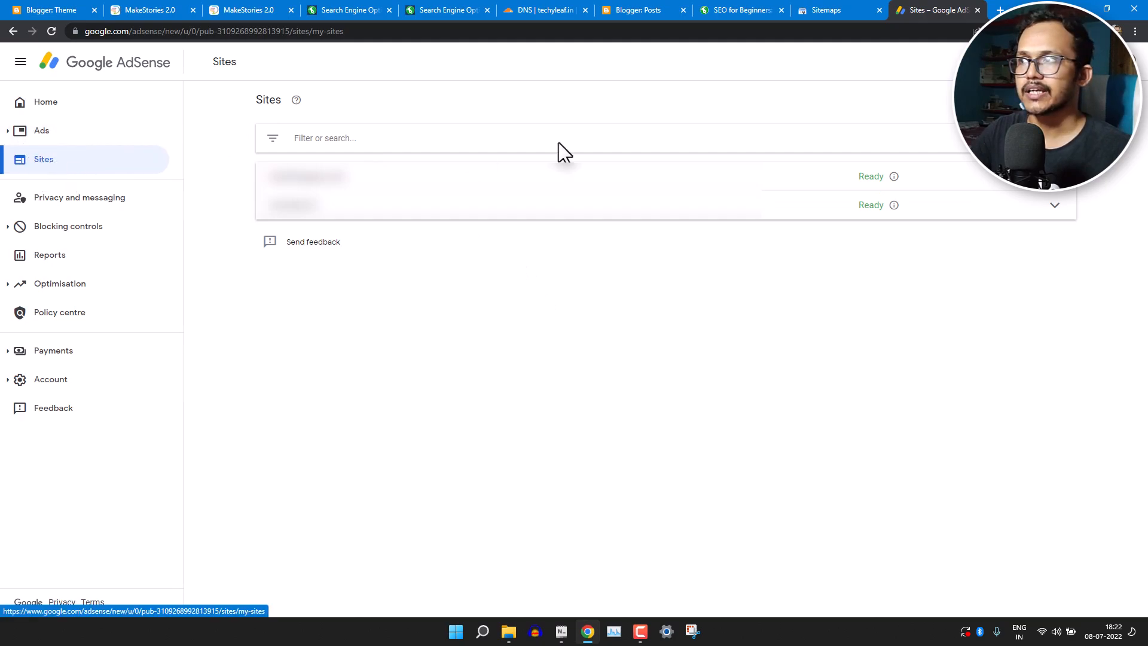
pyautogui.click(1039, 100)
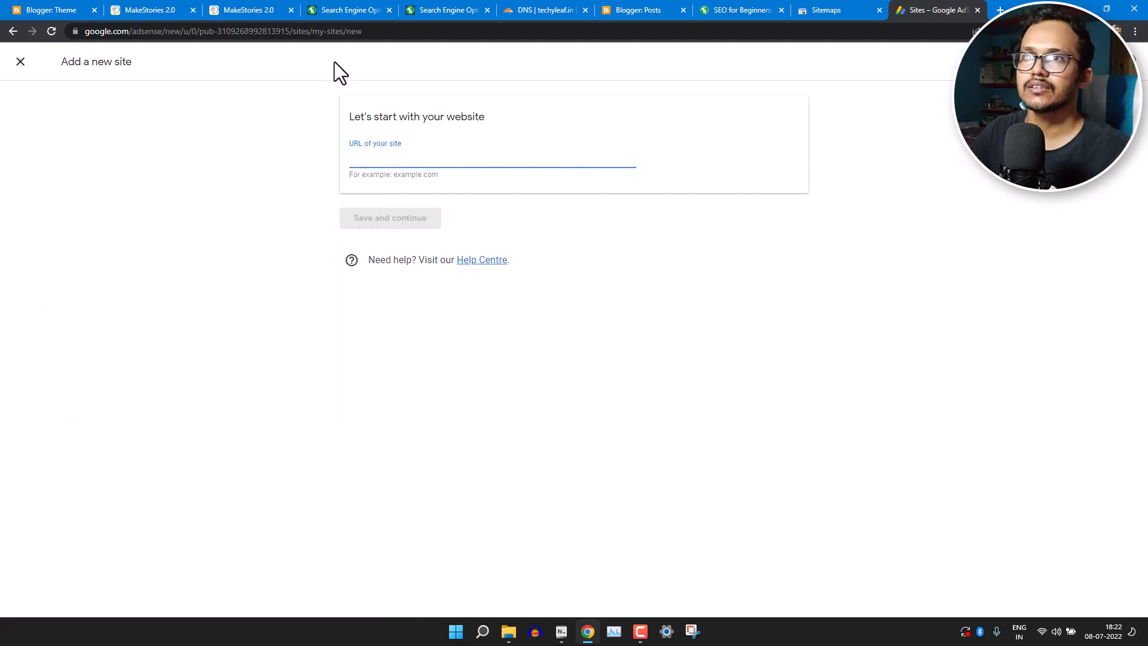
pyautogui.click(147, 10)
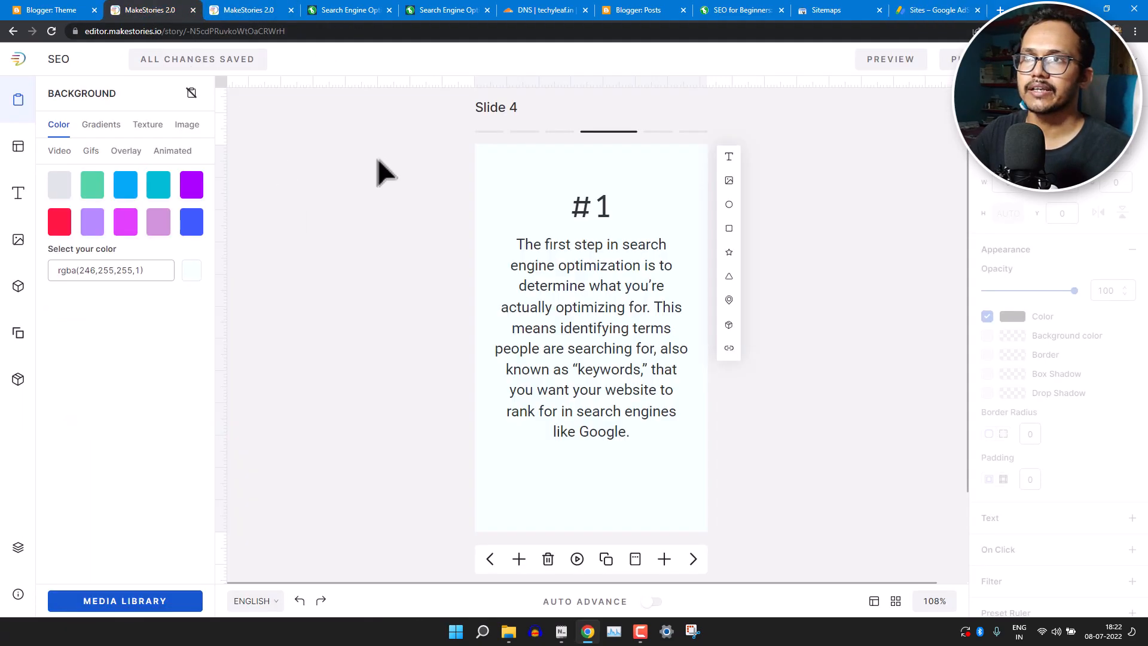
pyautogui.click(279, 12)
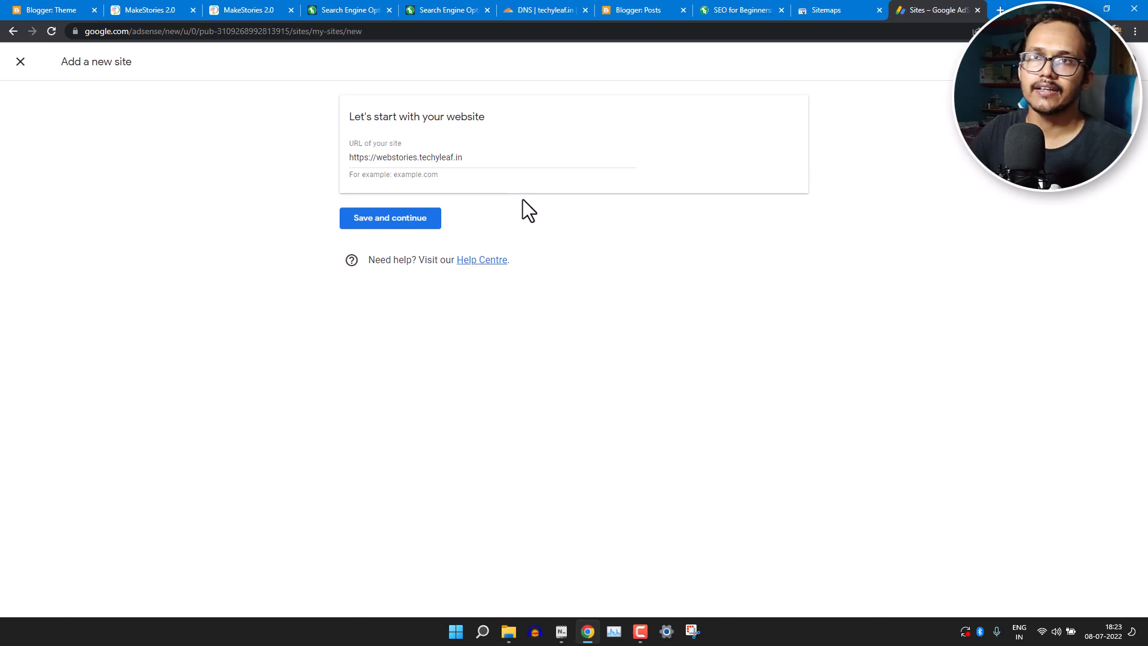
pyautogui.click(157, 9)
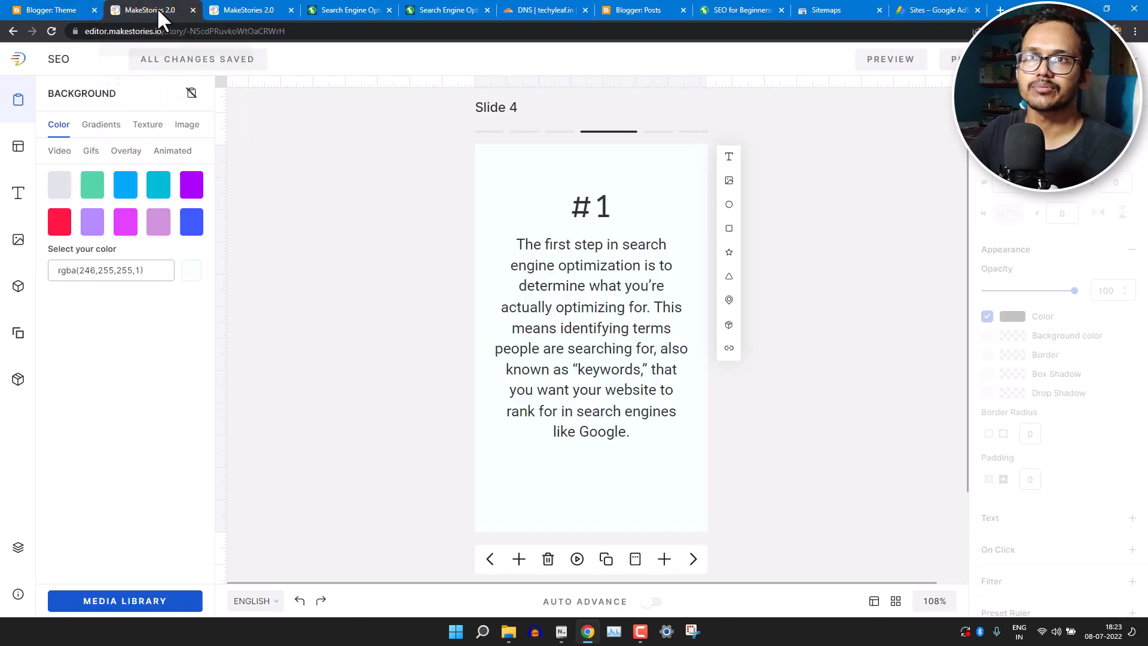
pyautogui.click(228, 8)
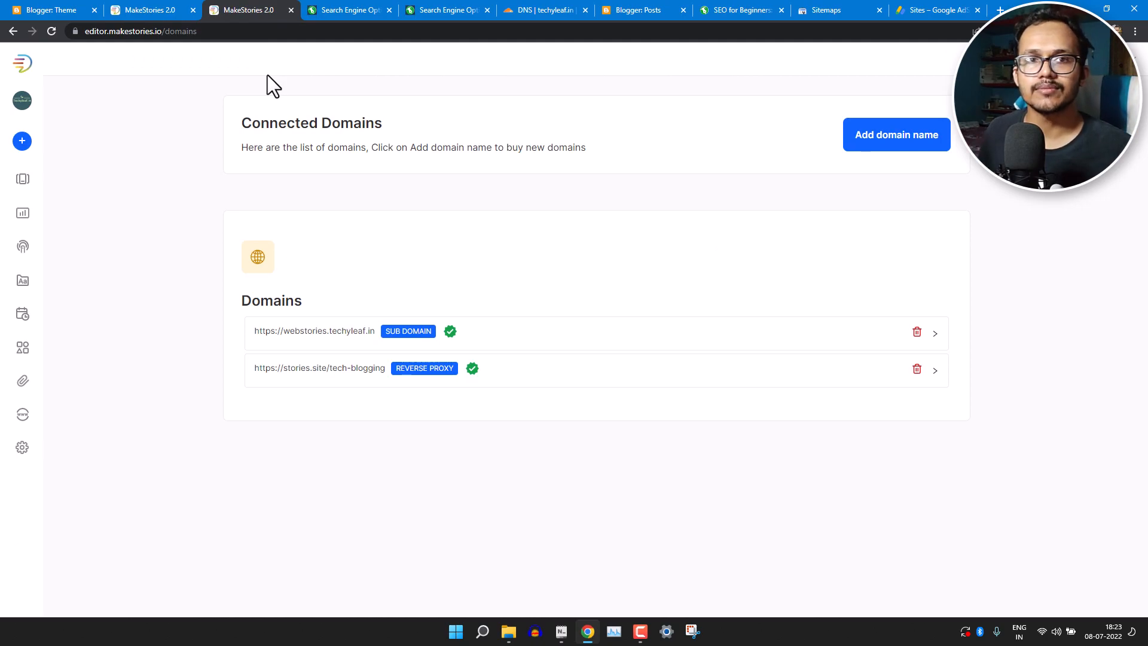